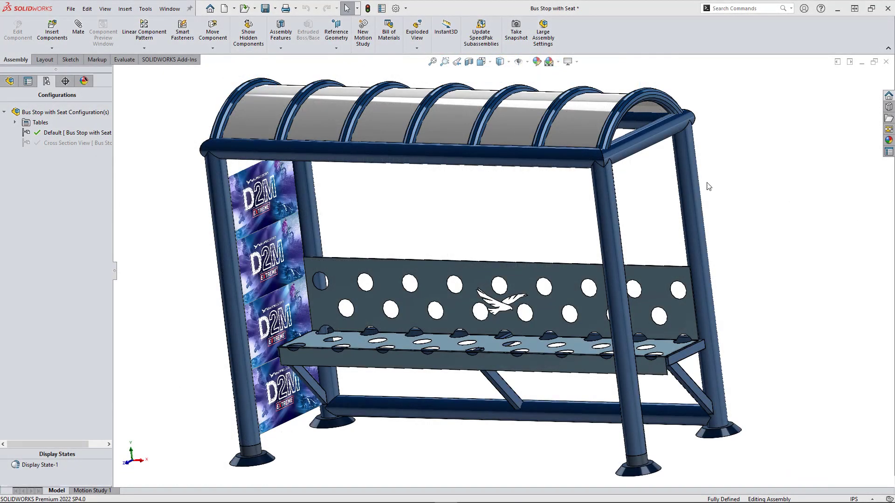
Orbit the bus stop model slightly while Default is still the active configuration.
middle_click_drag(522, 205, 519, 204)
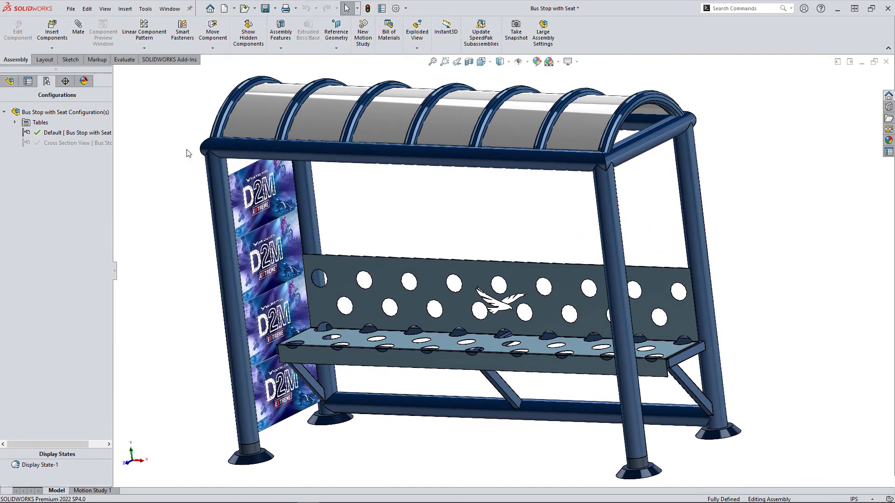
Activate Cross Section View and inspect the cut roof bracket and pipe ends.
double_click(57, 140)
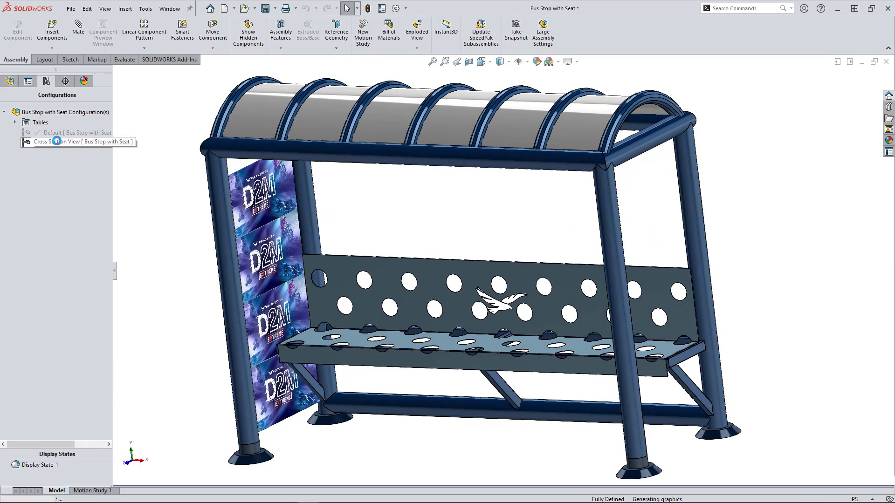
scroll(610, 159, "down", 5)
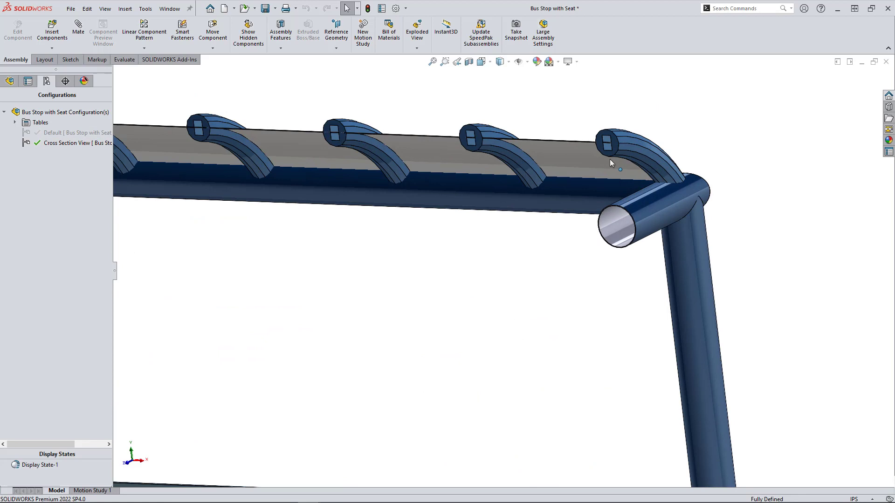
left_click(613, 148)
mouse_move(662, 177)
middle_mouse_down()
mouse_move(656, 142)
mouse_move(616, 219)
mouse_move(608, 169)
mouse_move(612, 176)
middle_mouse_up()
scroll(613, 192, "down", 4)
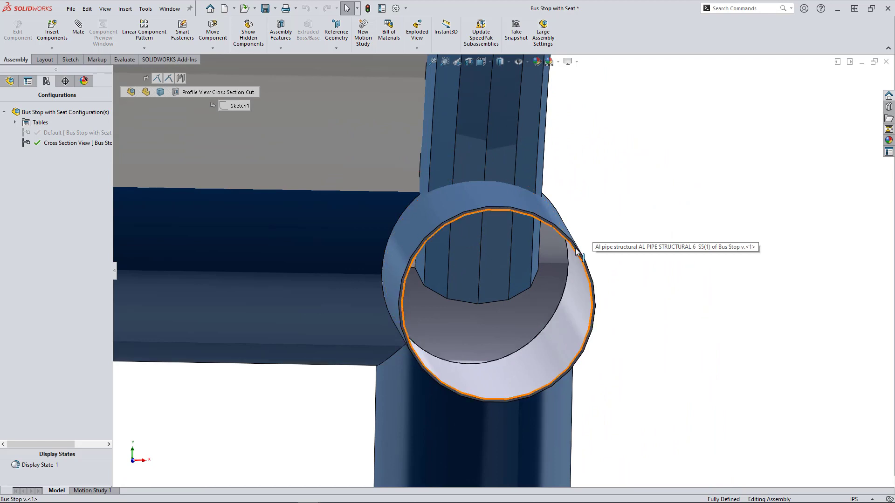
left_click(578, 252)
scroll(566, 269, "up", 6)
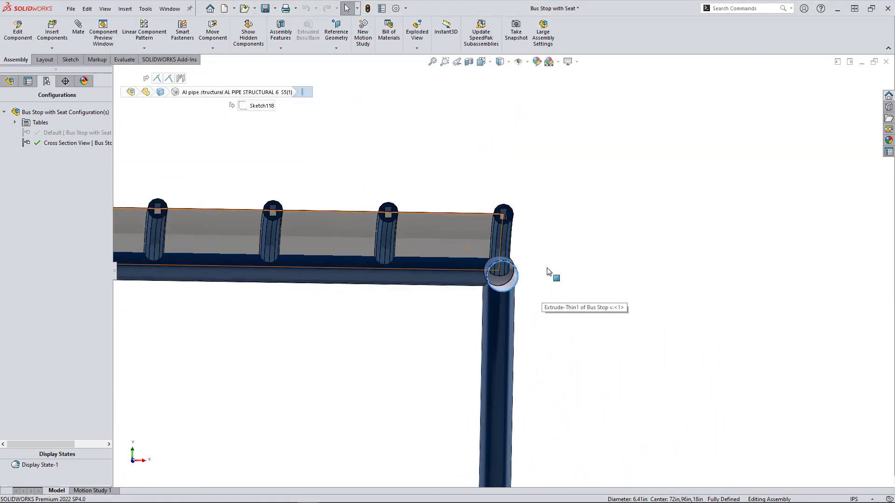
scroll(523, 294, "up", 3)
Inspect the hooks, seat bracket tube and bird cut-out panel, then reactivate Default.
middle_click_drag(490, 401, 496, 443)
scroll(496, 442, "down", 8)
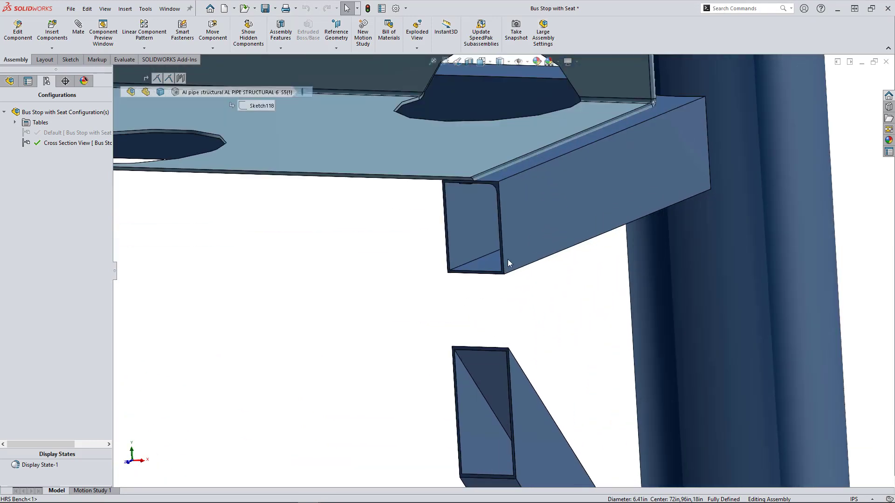
left_click(502, 264)
scroll(488, 363, "up", 8)
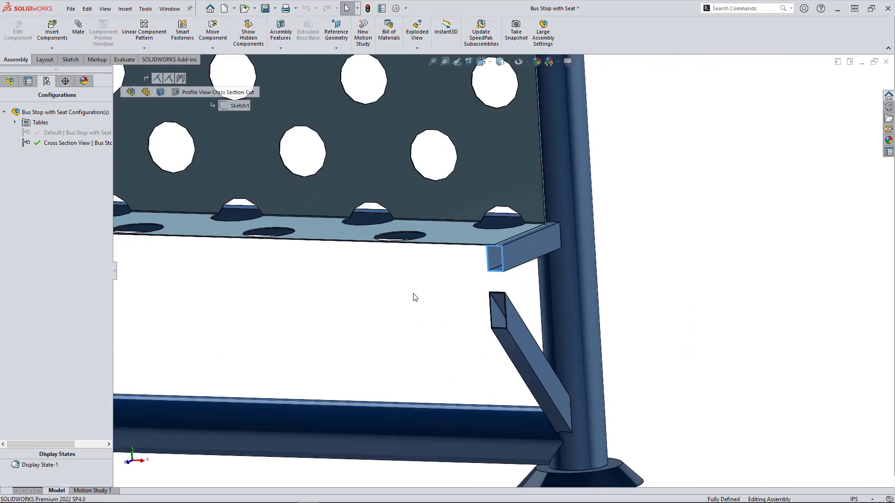
scroll(411, 272, "up", 3)
middle_click_drag(409, 266, 364, 275)
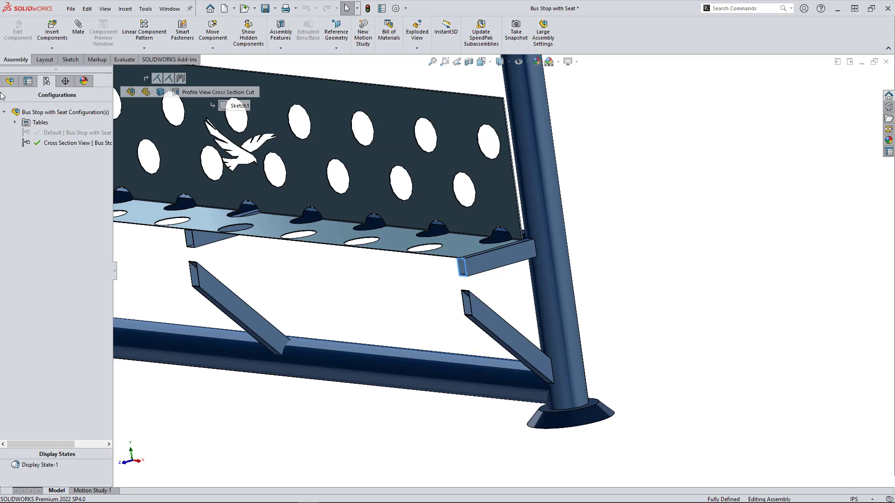
double_click(38, 135)
scroll(422, 217, "up", 6)
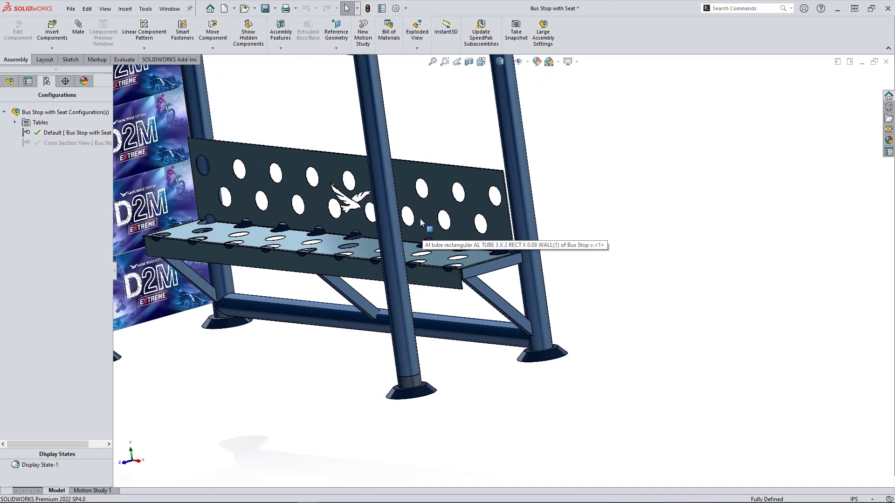
scroll(422, 216, "down", 5)
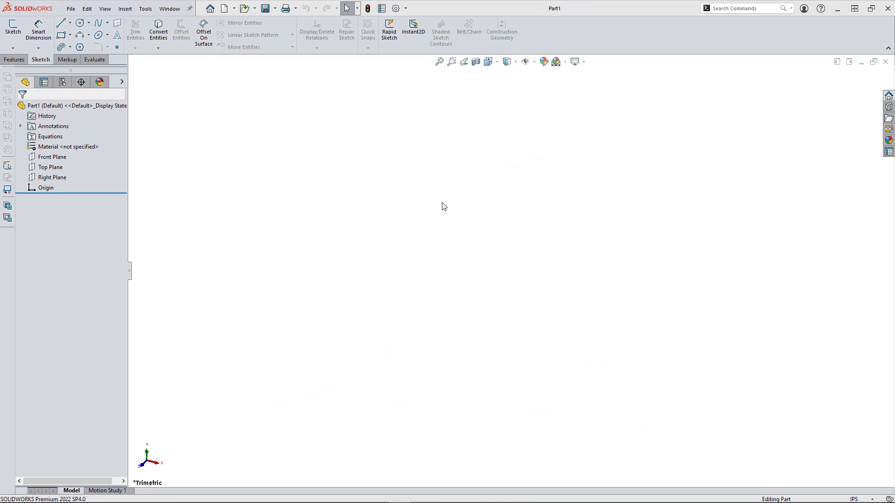
On the Front Plane, sketch a 9-sided polygon centred on the origin, then exit the sketch.
left_click(42, 158)
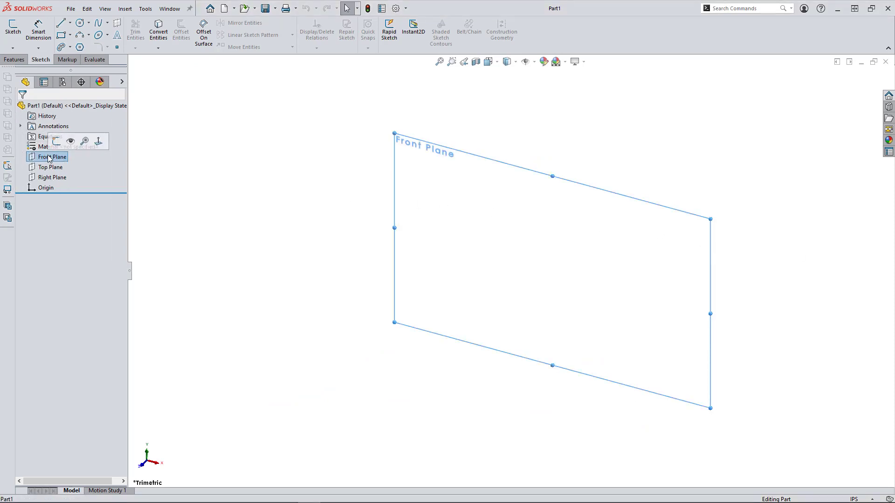
left_click(51, 143)
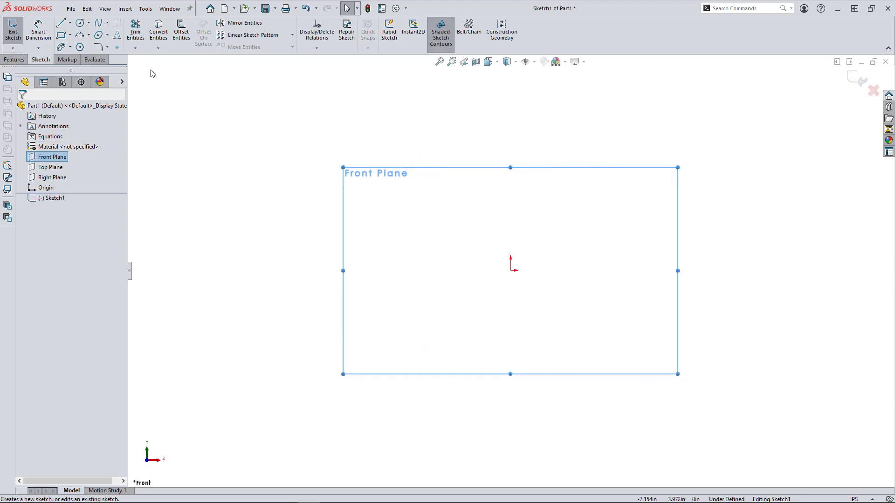
left_click(80, 47)
left_click(34, 160)
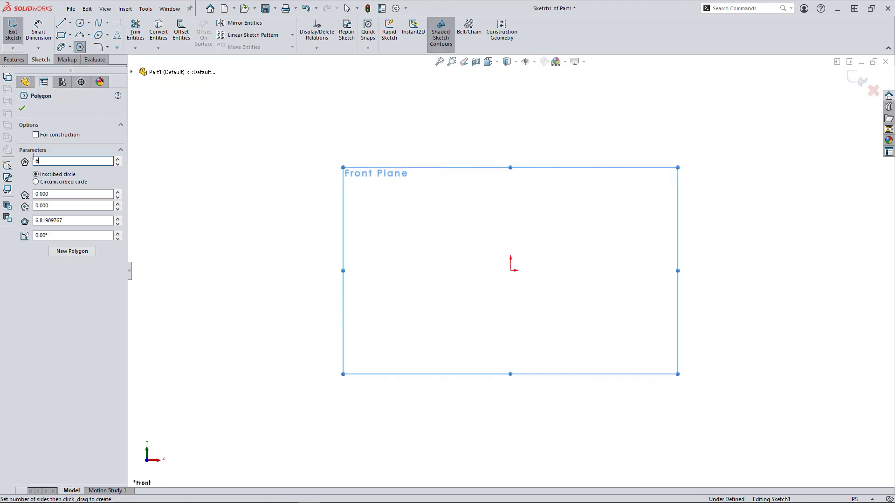
type("9")
key("Tab")
key("Tab")
key("Tab")
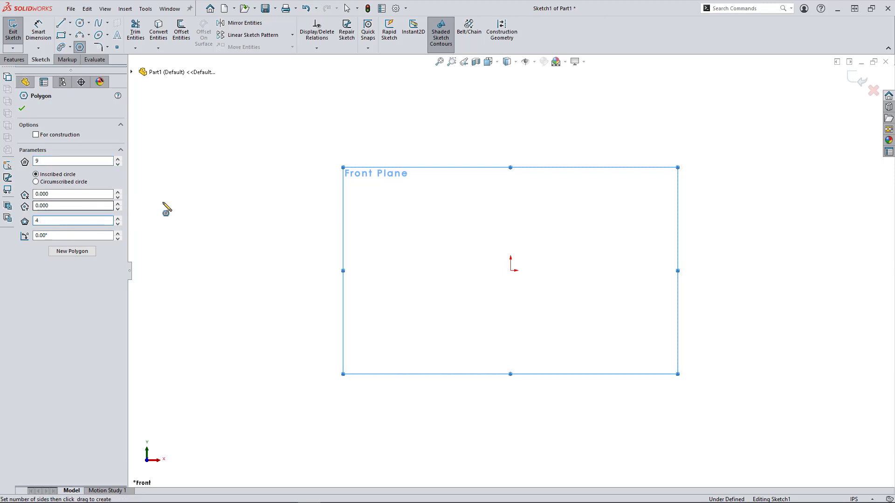
left_click(511, 270)
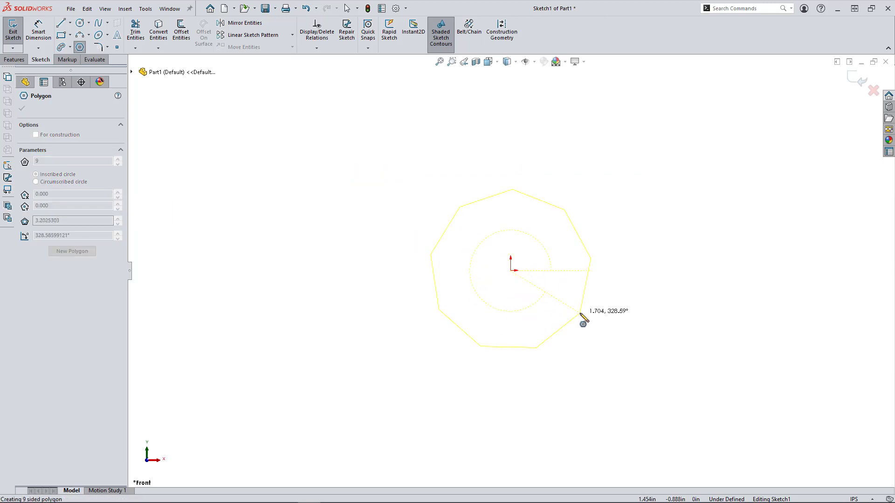
left_click(580, 313)
key("Escape")
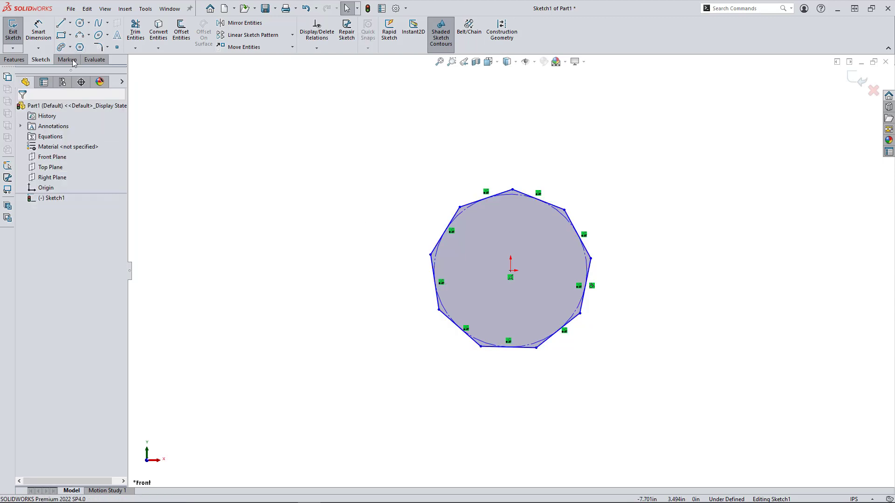
left_click(13, 29)
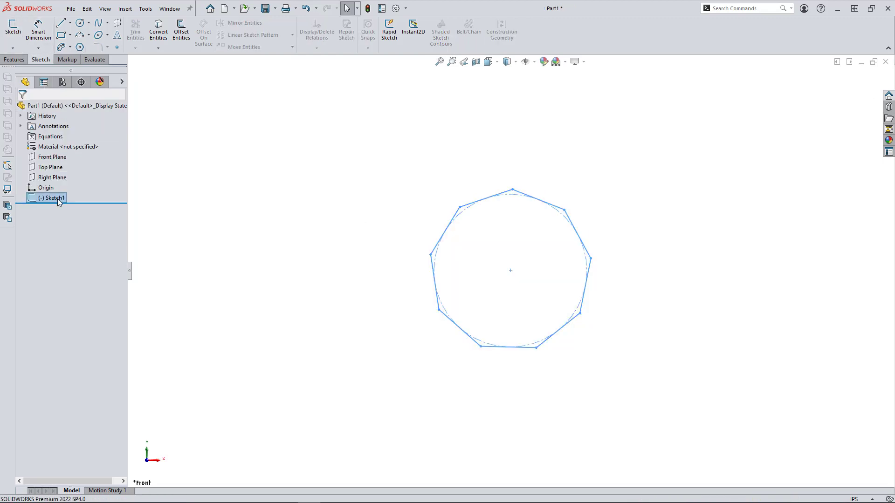
Begin saving the part as a Lib Feat Part (.sldlfp) file.
left_click(71, 9)
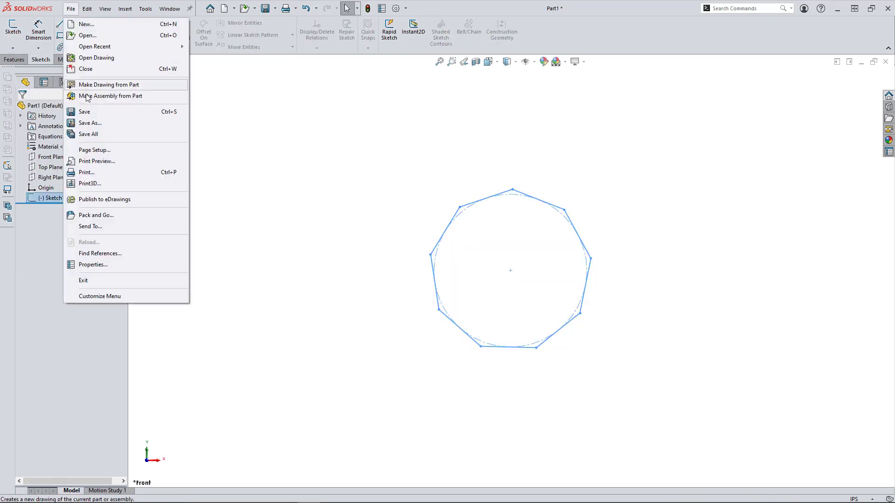
left_click(92, 123)
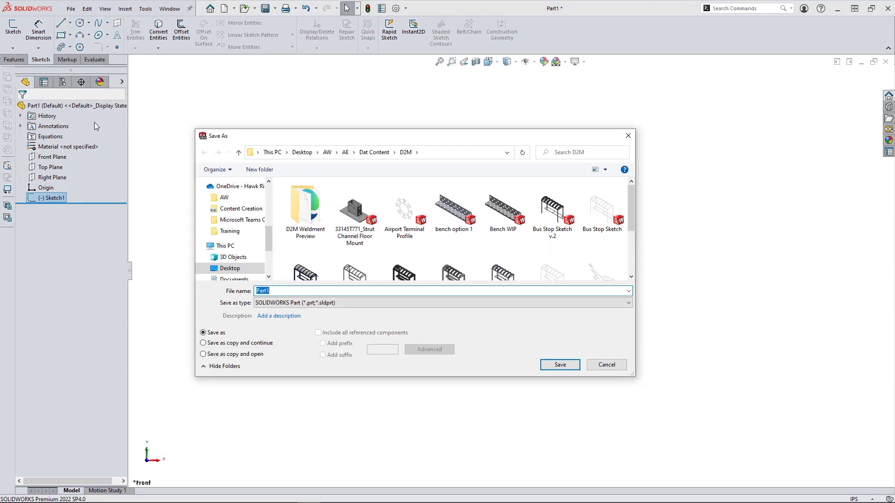
left_click(294, 306)
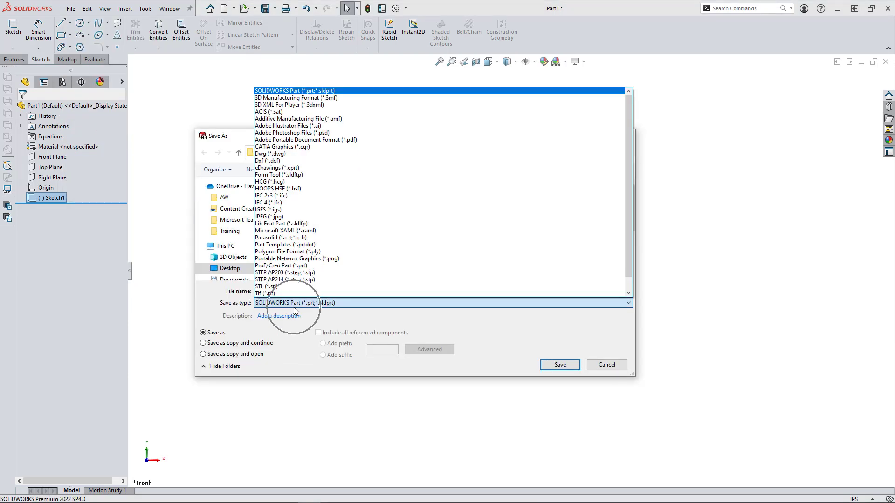
scroll(297, 233, "down", 1)
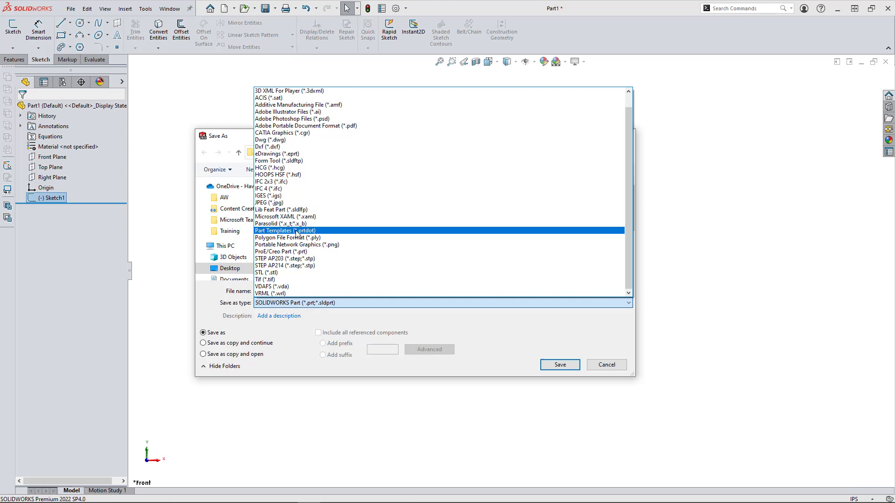
scroll(296, 233, "up", 1)
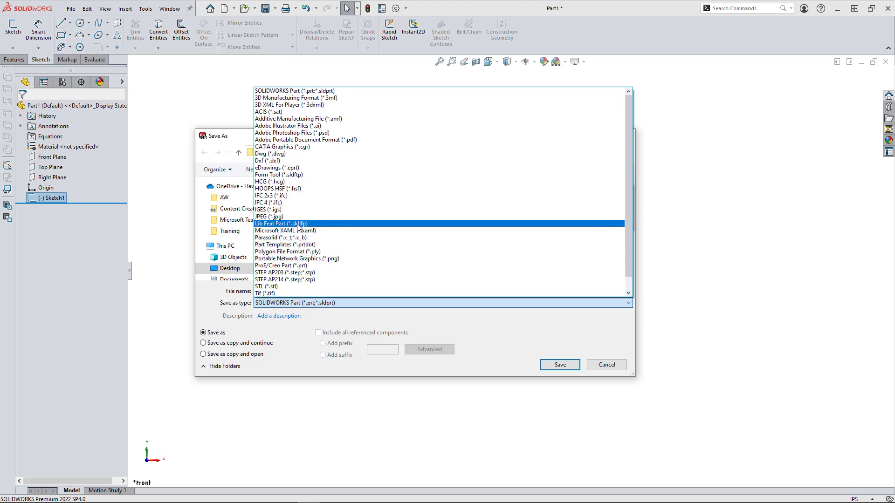
left_click(297, 225)
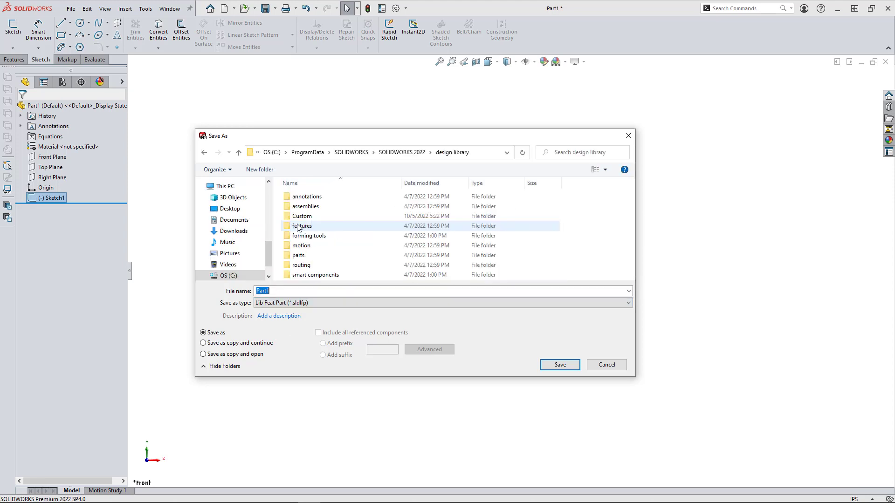
Save it in the design library's Custom\4in folder as '9 Sided Polygon'.
double_click(329, 217)
double_click(329, 199)
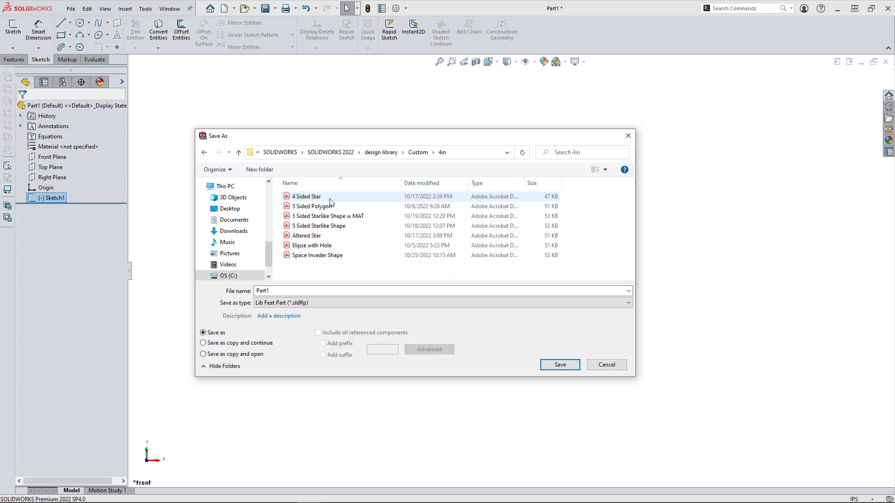
left_click(328, 208)
left_click(263, 291)
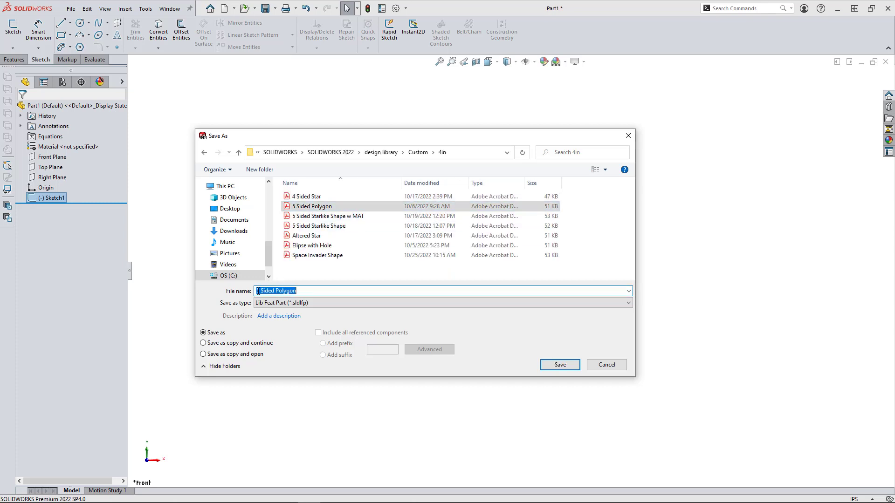
left_click(258, 291)
type("9")
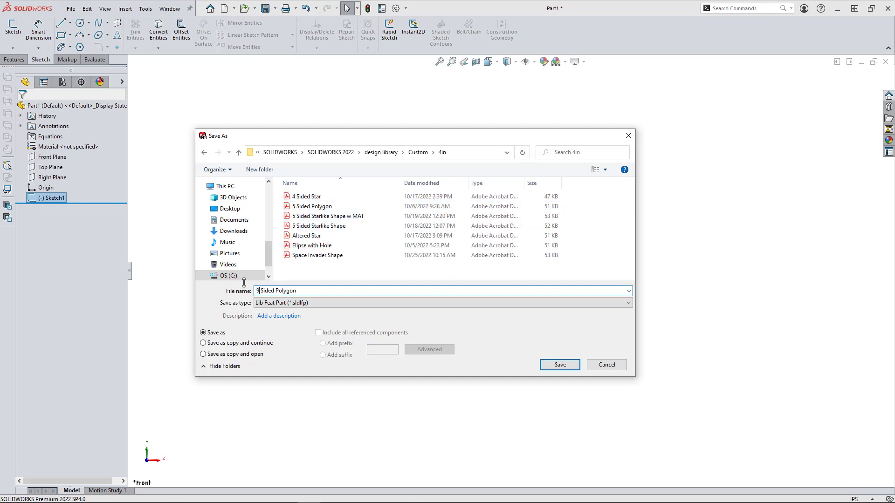
key("Return")
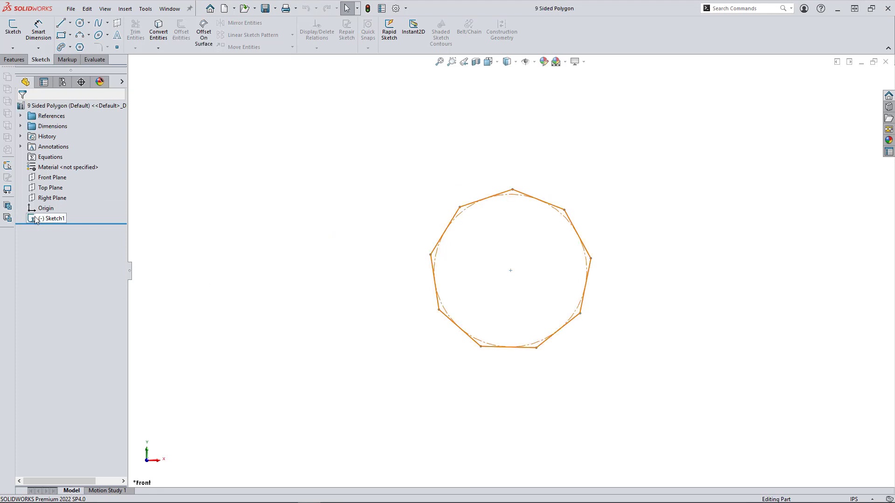
Close the 9 Sided Polygon part and add the Weldments tab to the toolbar.
left_click(33, 222)
left_click(886, 62)
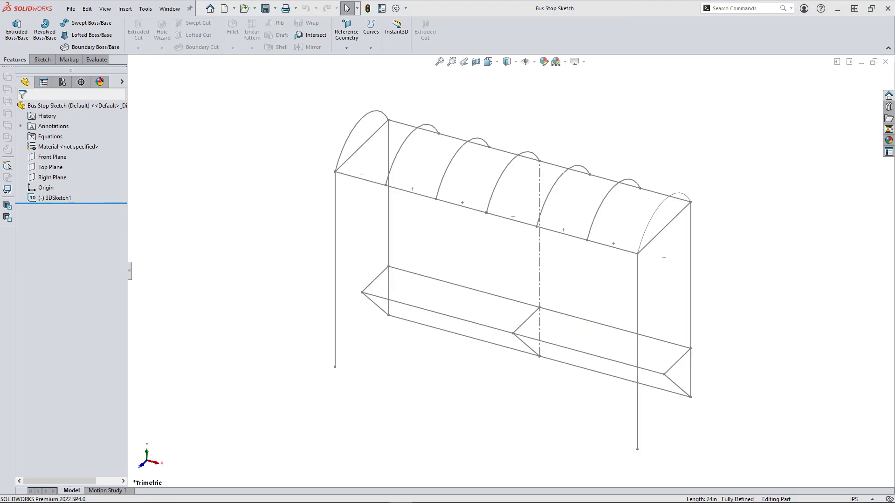
right_click(56, 61)
mouse_move(98, 87)
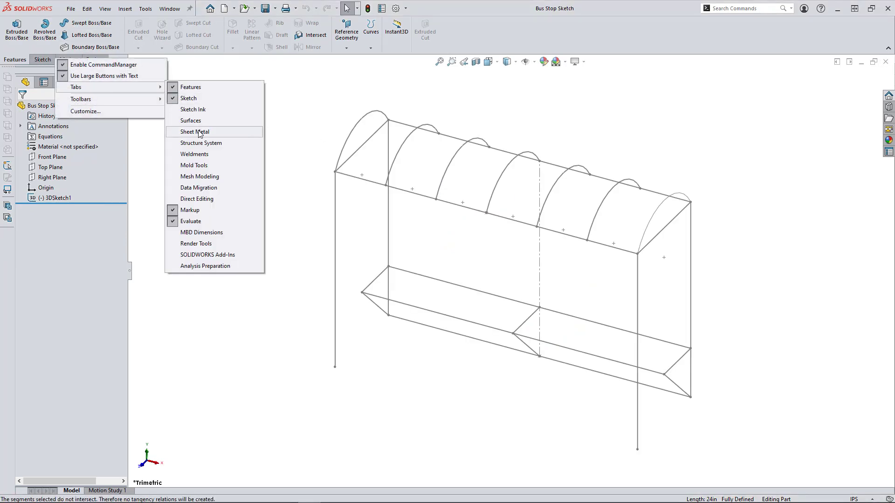
left_click(217, 154)
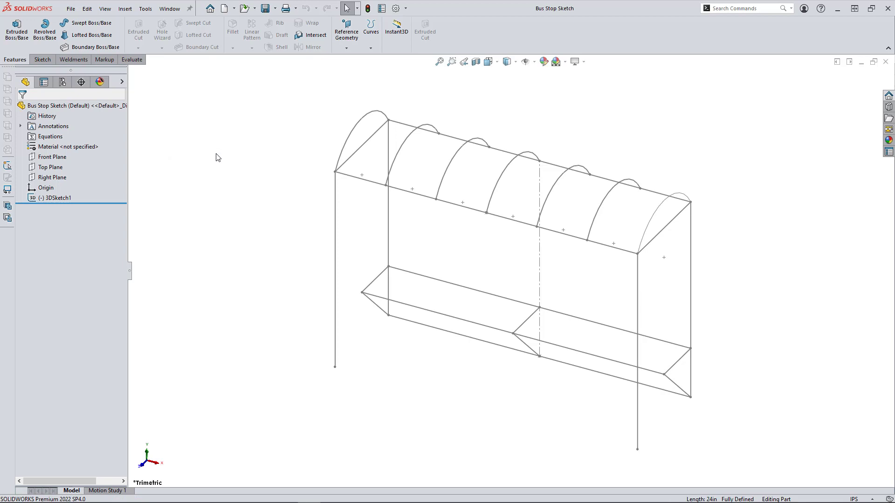
Frame the four roof lines with a Custom 4in 9 Sided Polygon structural member.
left_click(81, 60)
left_click(78, 43)
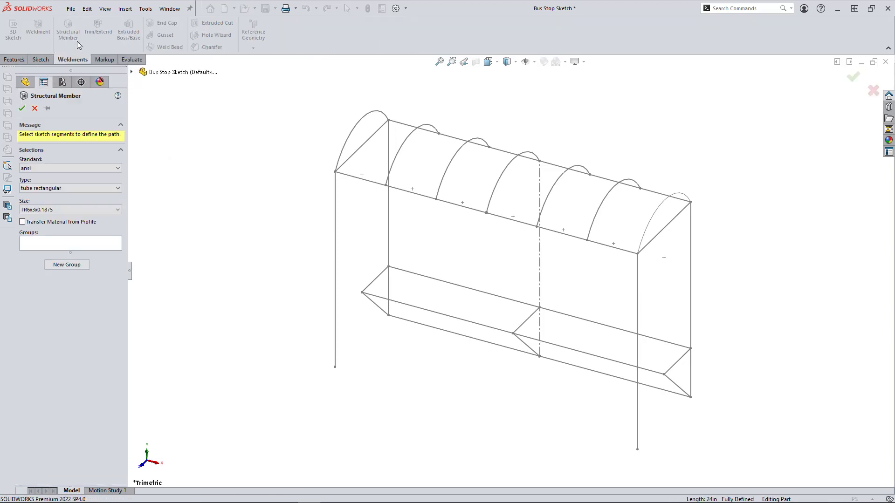
left_click(60, 168)
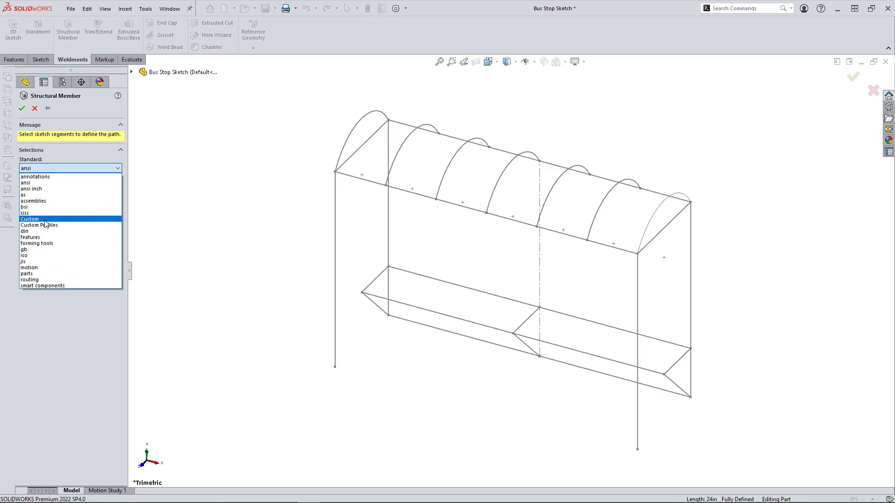
left_click(37, 219)
left_click(55, 188)
left_click(52, 196)
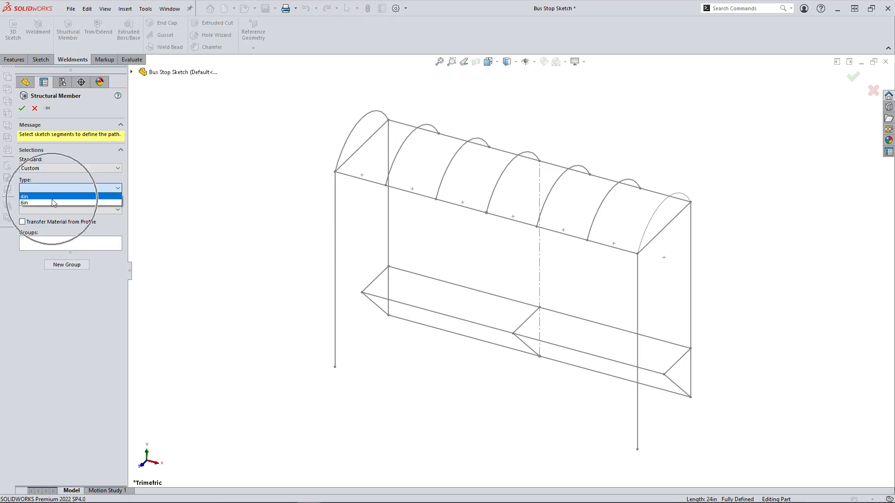
left_click(51, 211)
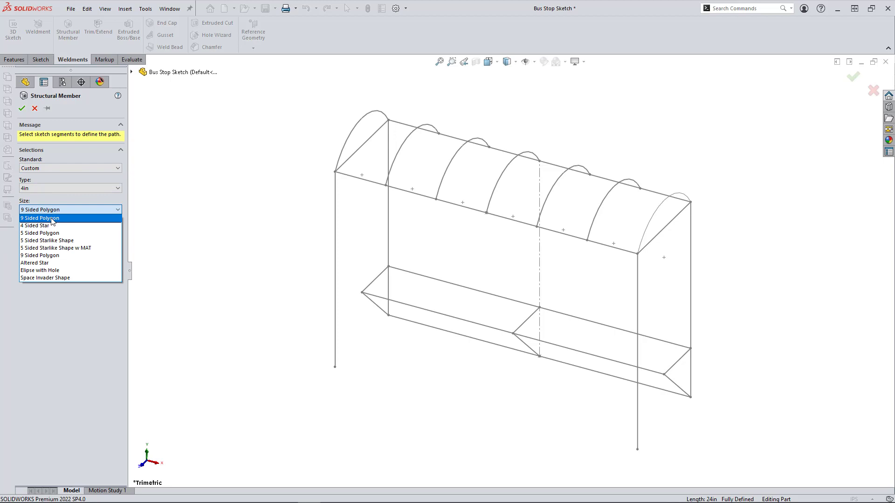
left_click(51, 218)
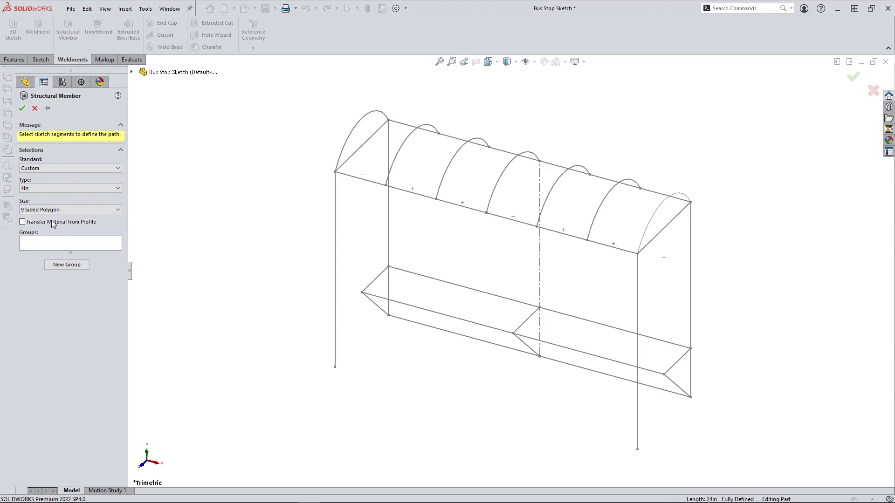
left_click(347, 161)
left_click(384, 185)
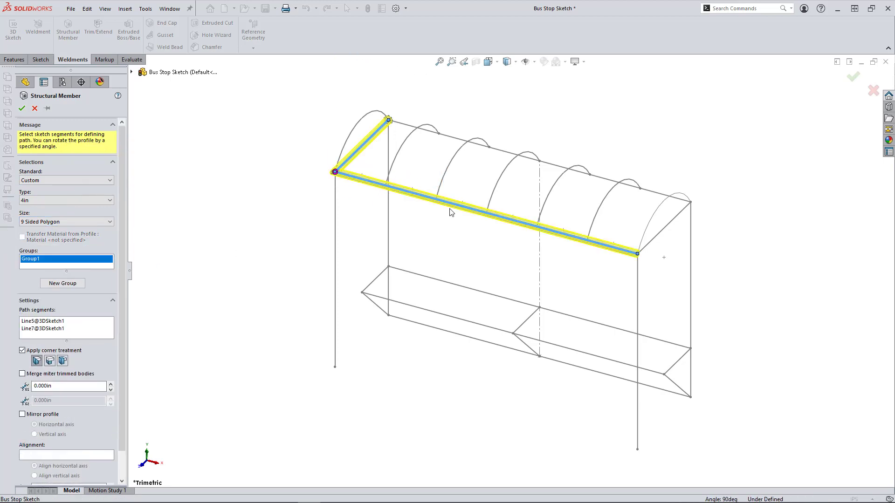
left_click(676, 220)
left_click(655, 195)
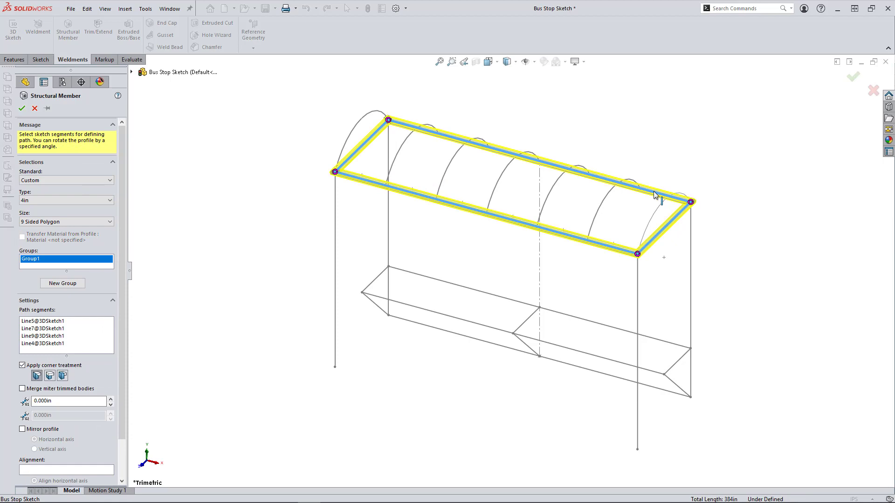
left_click(851, 77)
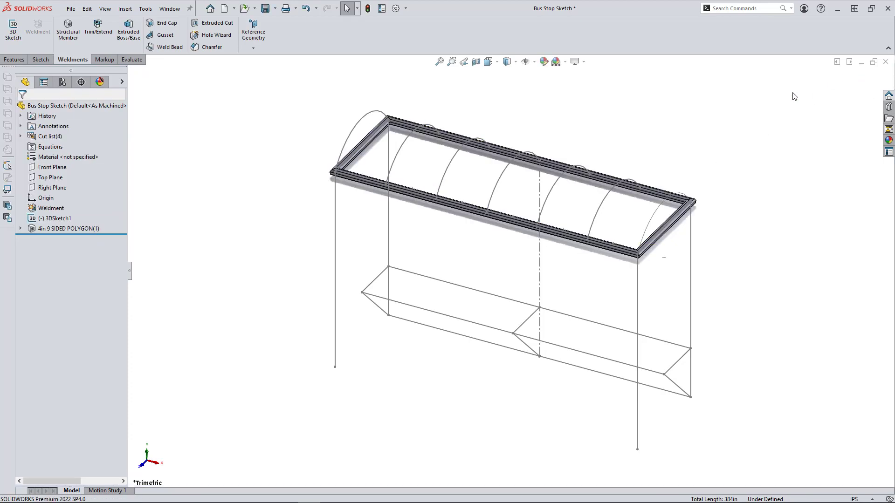
Add ansi pipe xx strong PIPE XXS 6 members on the four vertical leg lines.
left_click(68, 29)
left_click(70, 167)
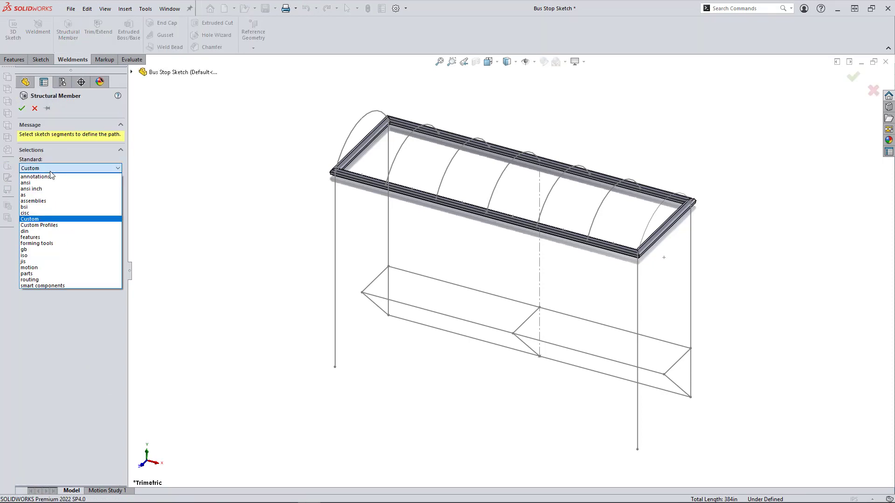
left_click(40, 180)
left_click(42, 188)
left_click(65, 320)
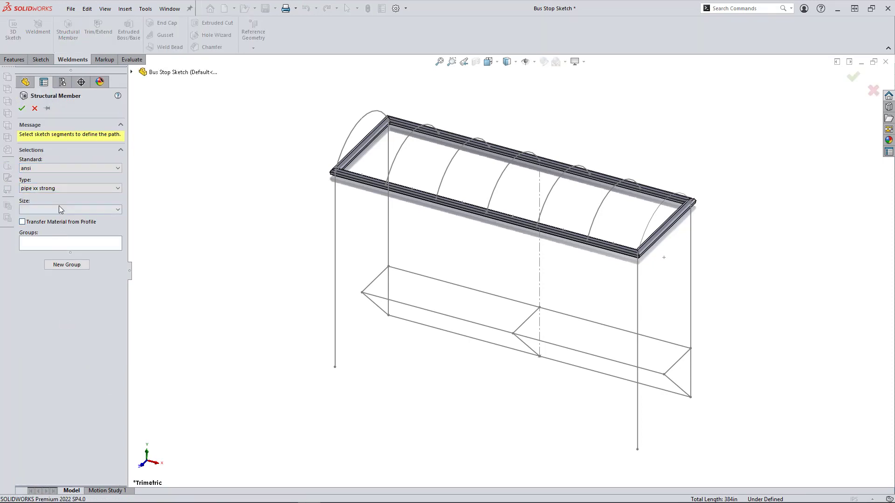
left_click(60, 209)
left_click(67, 263)
left_click(334, 228)
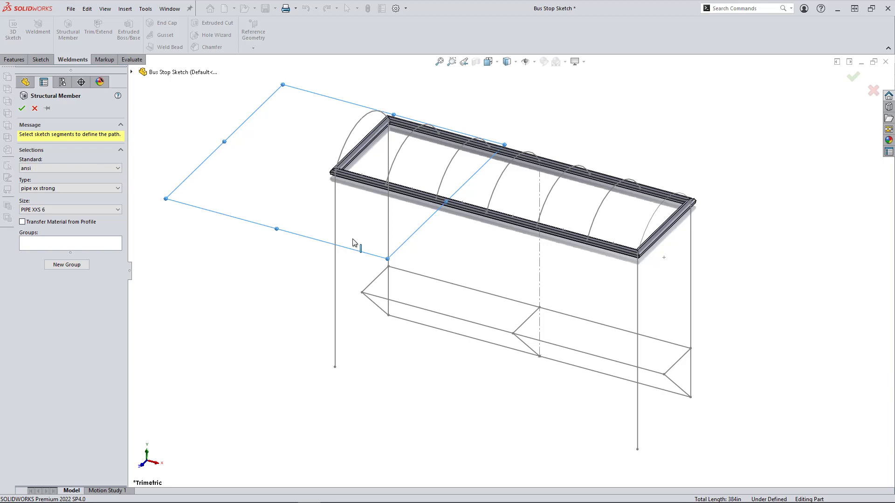
left_click(388, 245)
left_click(637, 306)
left_click(690, 284)
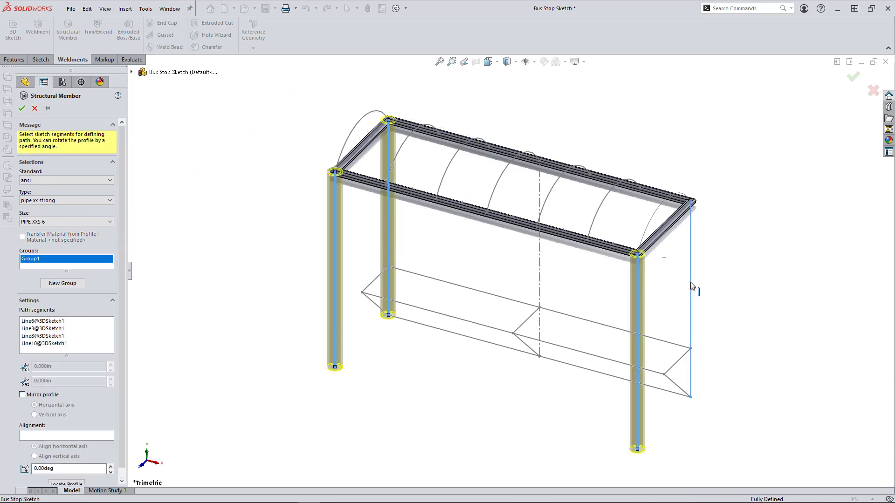
right_click(706, 285)
left_click(720, 372)
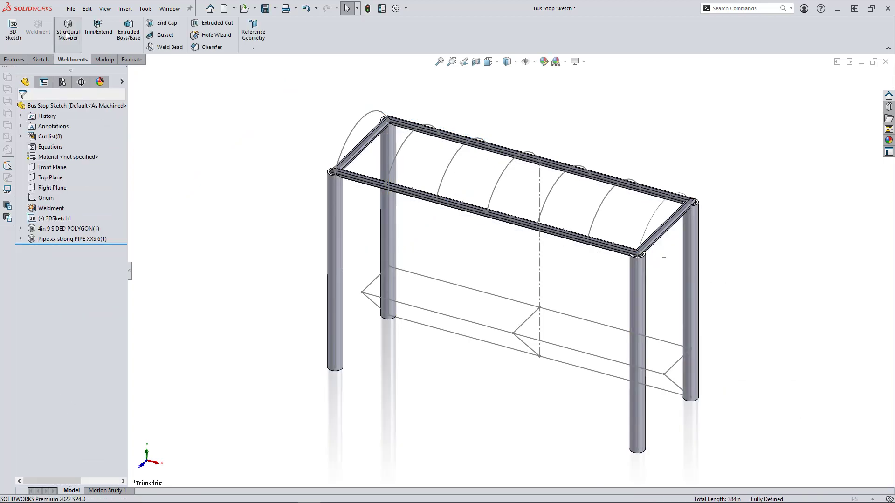
Start a tube rectangular TR6x3x0.1875 member on the bench's short left line.
left_click(68, 29)
left_click(48, 189)
left_click(41, 336)
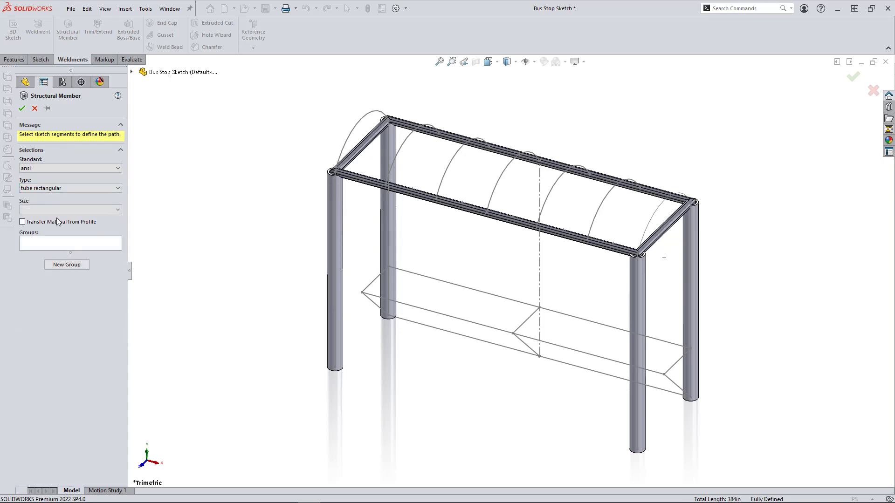
left_click(70, 209)
left_click(70, 411)
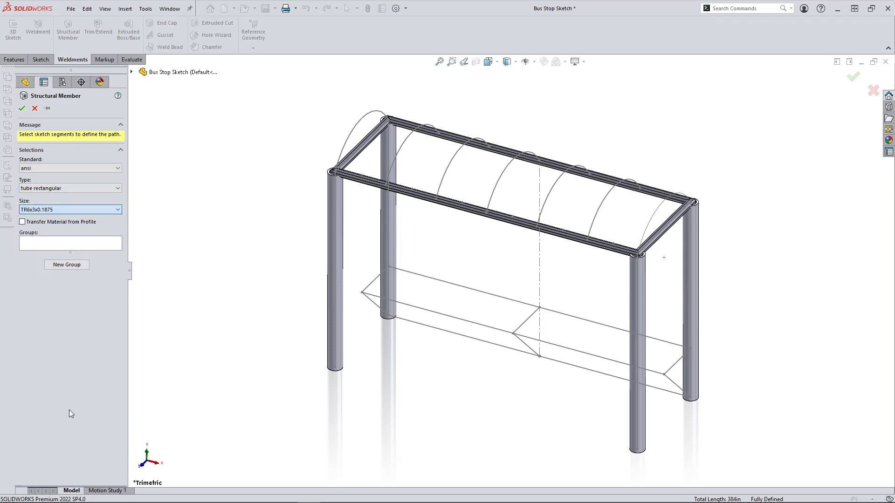
left_click(376, 280)
Add the remaining bench frame lines, plus a new group with the three diagonal braces.
left_click(580, 352)
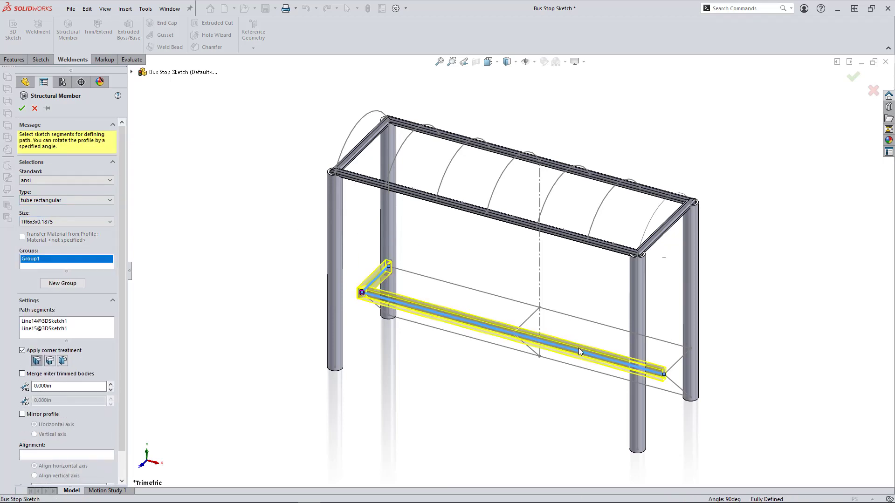
left_click(674, 368)
left_click(665, 342)
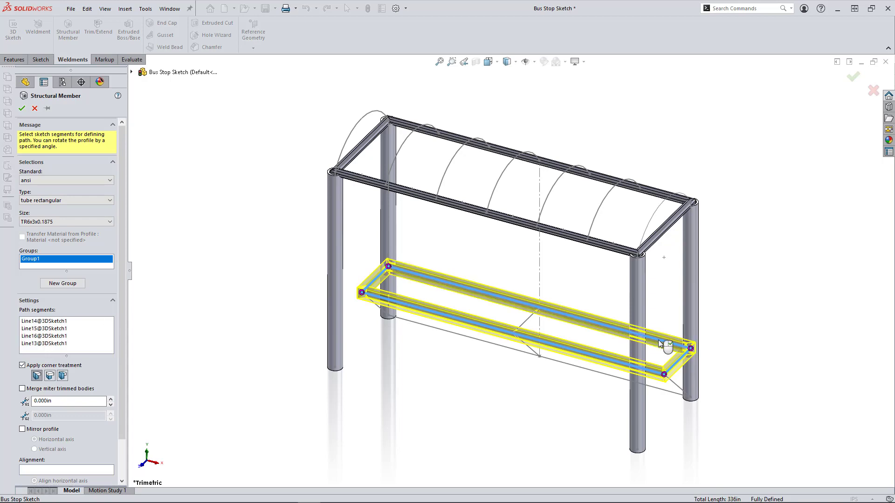
left_click(63, 283)
left_click(382, 313)
left_click(529, 347)
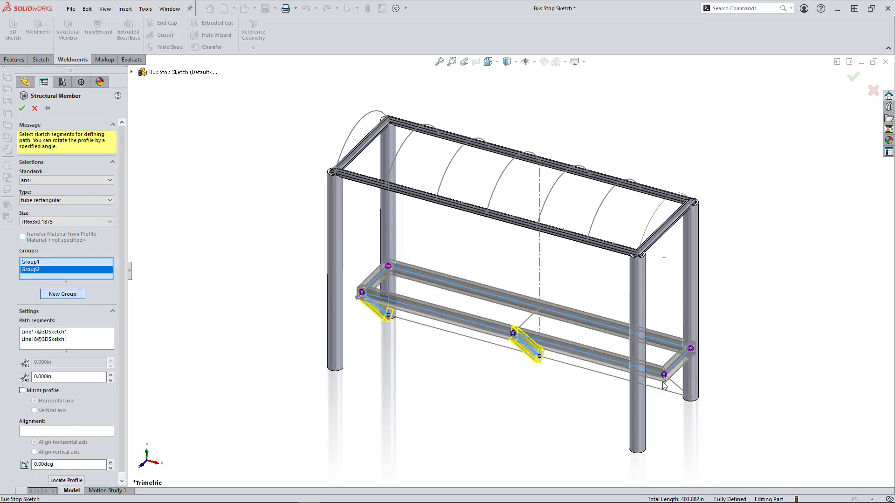
left_click(678, 388)
Add separate groups for the front bottom rail and middle cross bar, then confirm.
right_click(590, 404)
left_click(610, 310)
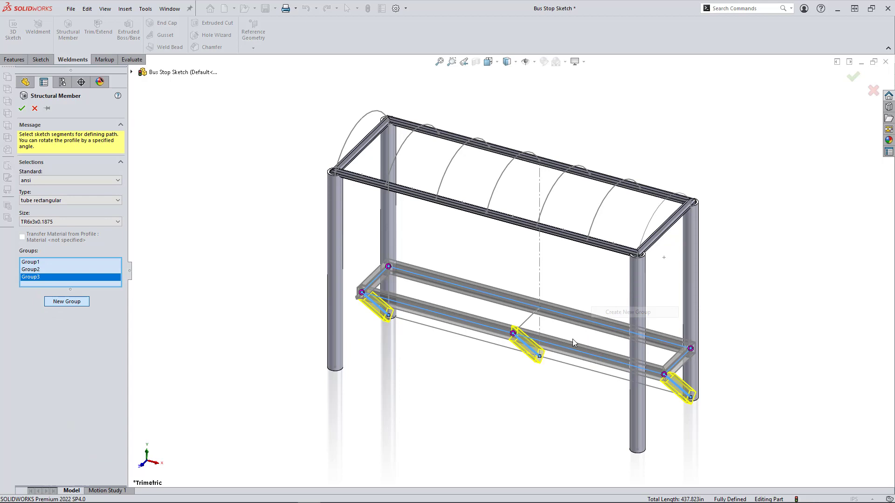
left_click(573, 366)
right_click(575, 293)
left_click(610, 331)
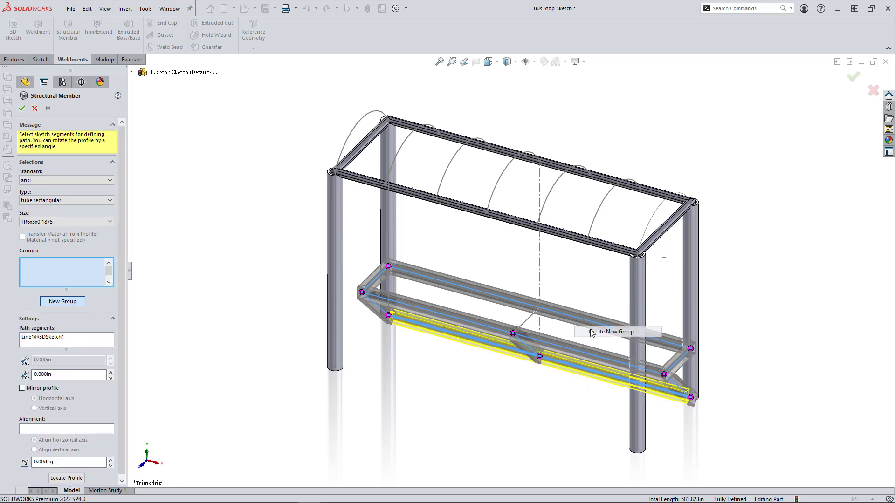
left_click(526, 321)
key("Return")
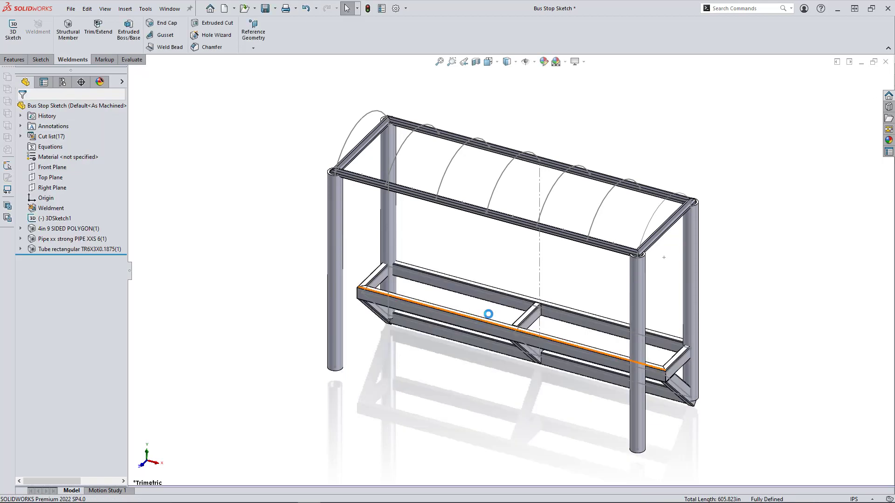
Start a structural member using the Custom 6in Airport Terminal Profile.
left_click(75, 35)
left_click(70, 168)
left_click(58, 219)
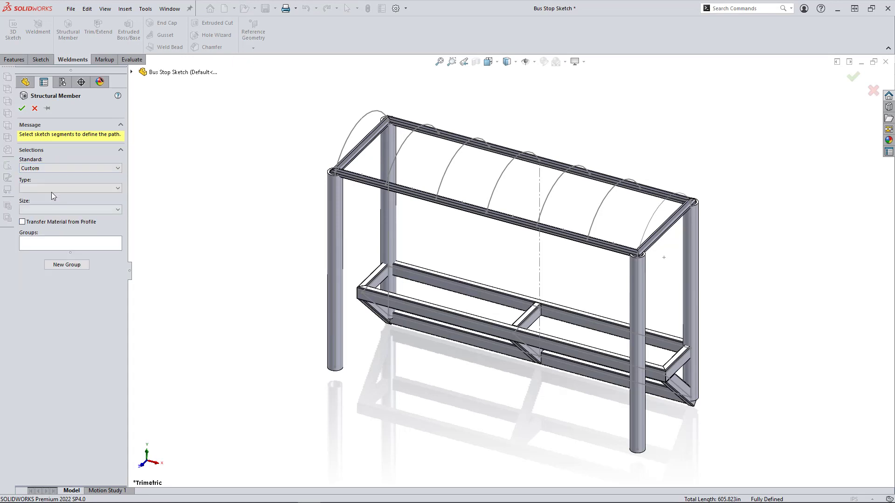
left_click(52, 188)
left_click(49, 201)
left_click(52, 212)
left_click(53, 219)
Add new groups for the second through fifth roof arcs and finish the member.
right_click(474, 112)
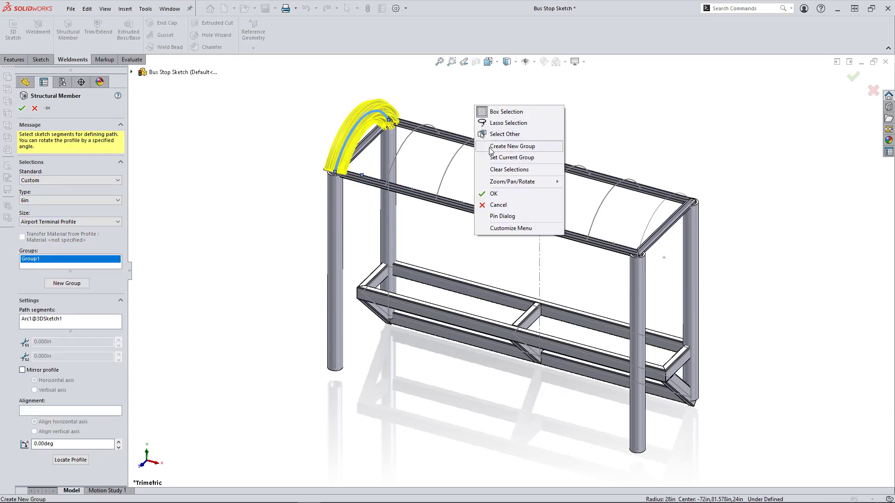
left_click(487, 149)
left_click(413, 135)
right_click(504, 123)
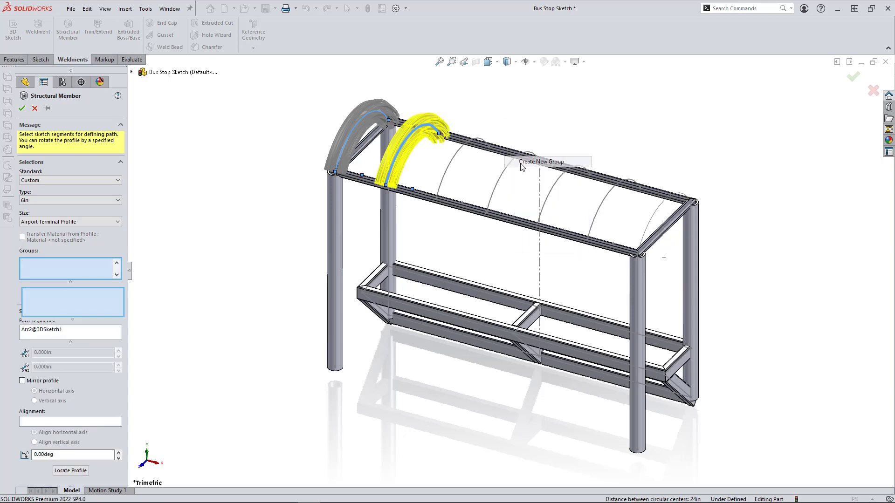
left_click(520, 161)
left_click(457, 166)
right_click(520, 126)
left_click(541, 161)
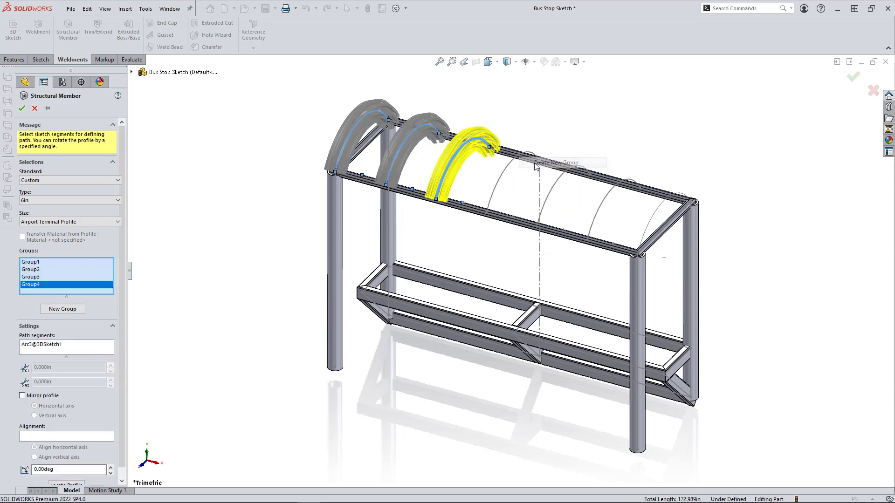
left_click(510, 180)
right_click(558, 135)
left_click(581, 178)
left_click(563, 195)
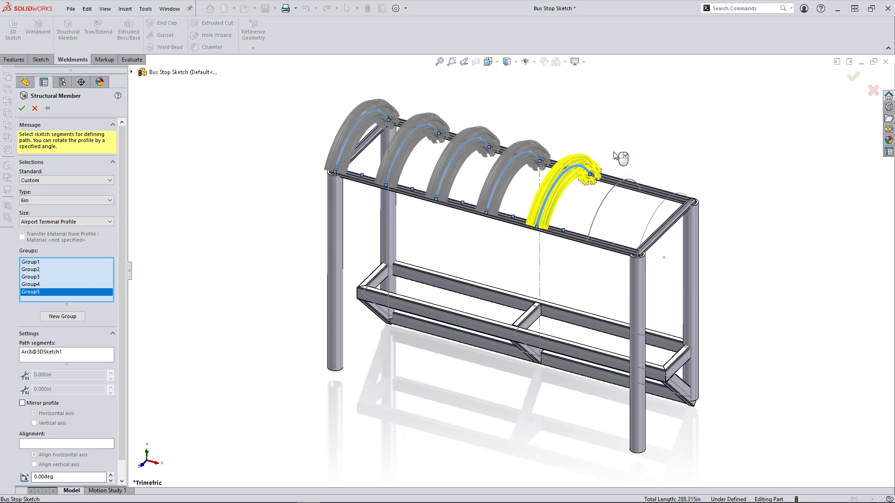
right_click(611, 154)
Edit the Airport Terminal Profile member to add groups for the sixth and seventh arcs.
left_click(83, 260)
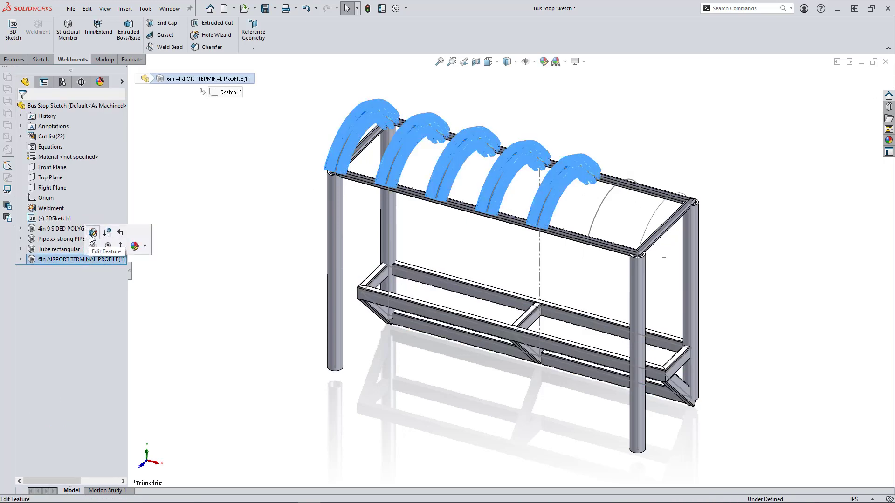
left_click(93, 236)
right_click(612, 207)
left_click(636, 251)
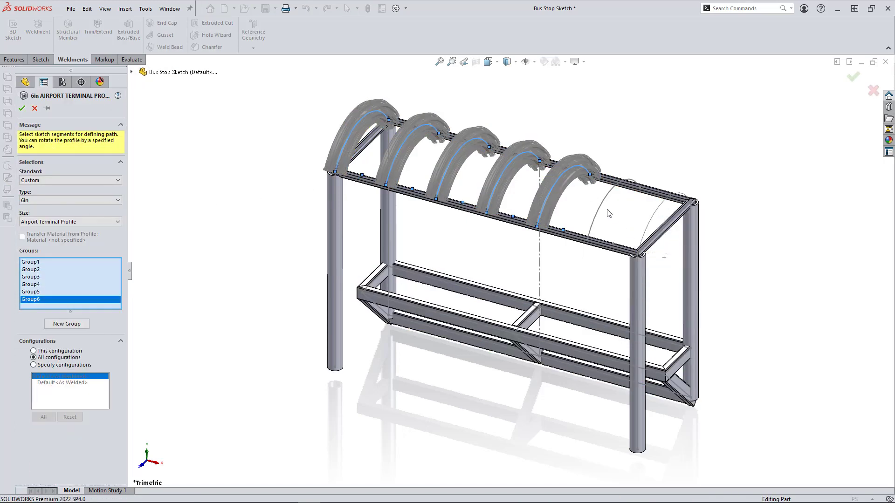
left_click(602, 207)
right_click(712, 159)
left_click(734, 200)
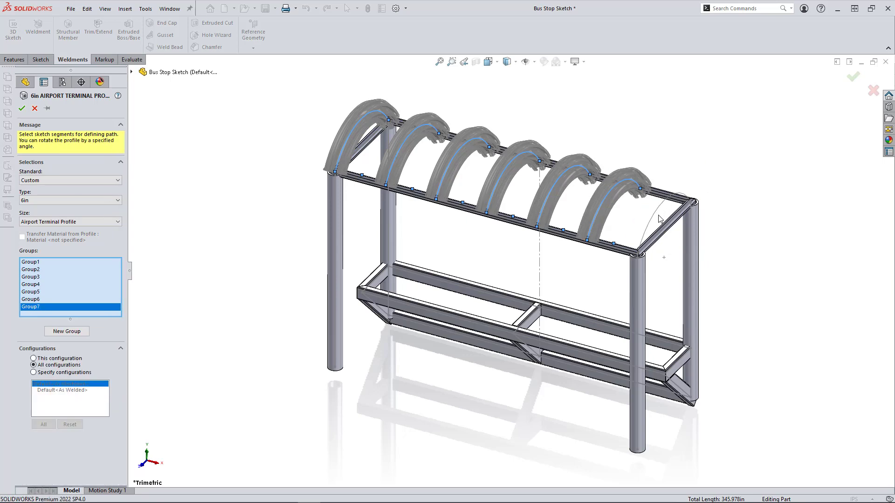
left_click(655, 219)
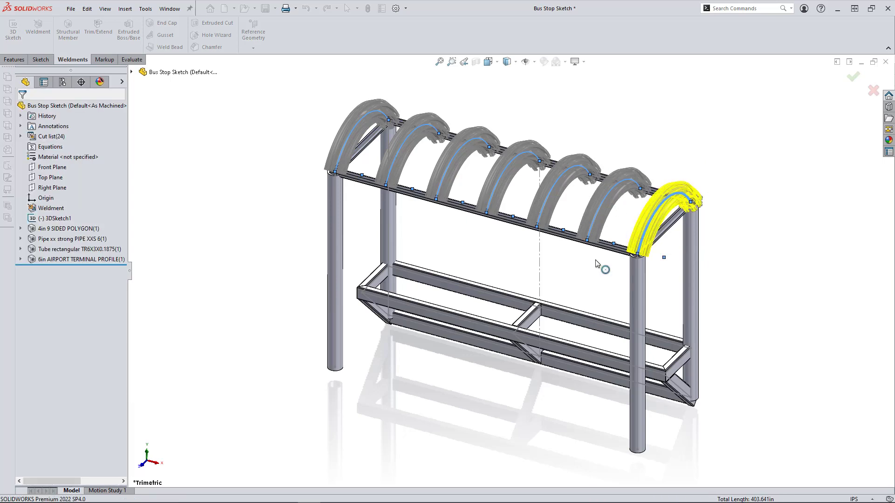
Hide 3DSketch1 and orbit to the lower-right bench corner.
left_click(50, 219)
left_click(116, 211)
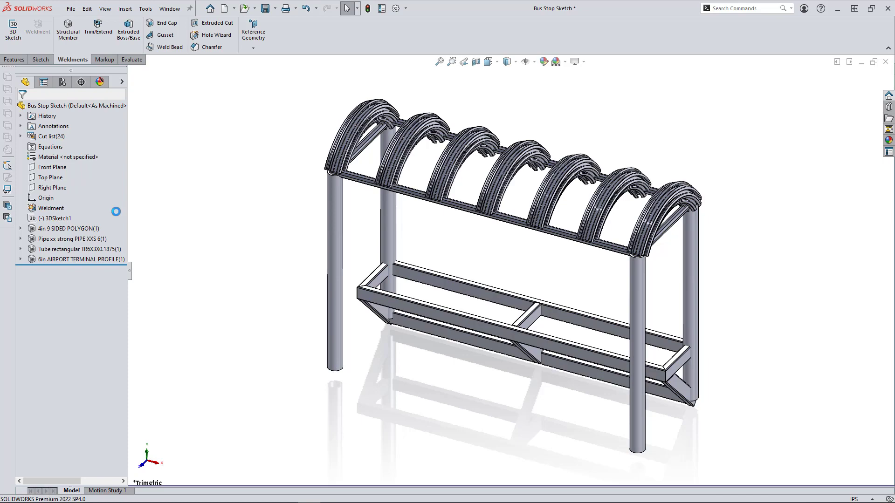
middle_click_drag(558, 256, 553, 218)
scroll(612, 348, "down", 6)
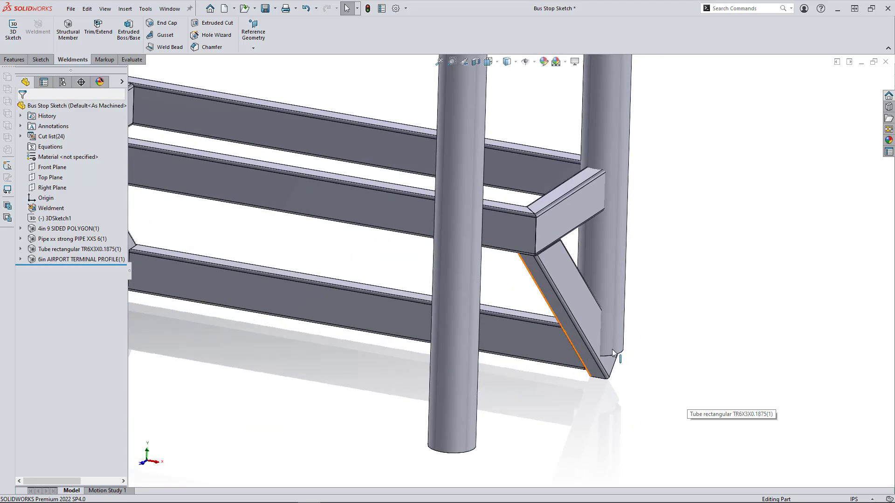
middle_click_drag(612, 349, 529, 303)
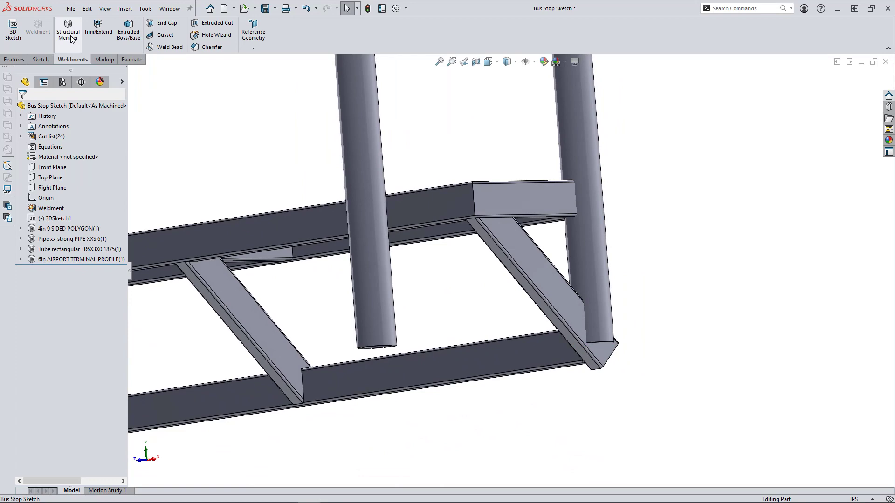
Trim the diagonal and front lower bench tubes against the corner PIPE XXS 6 leg.
left_click(95, 29)
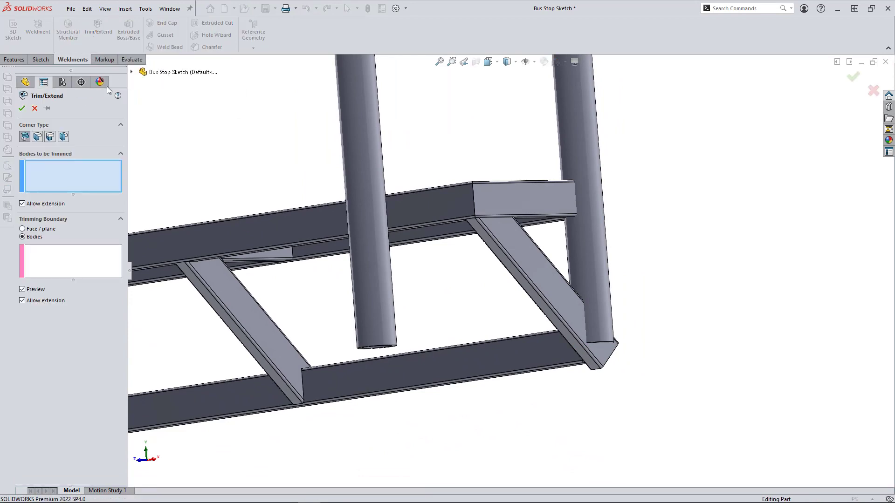
left_click(573, 312)
left_click(549, 348)
left_click(73, 254)
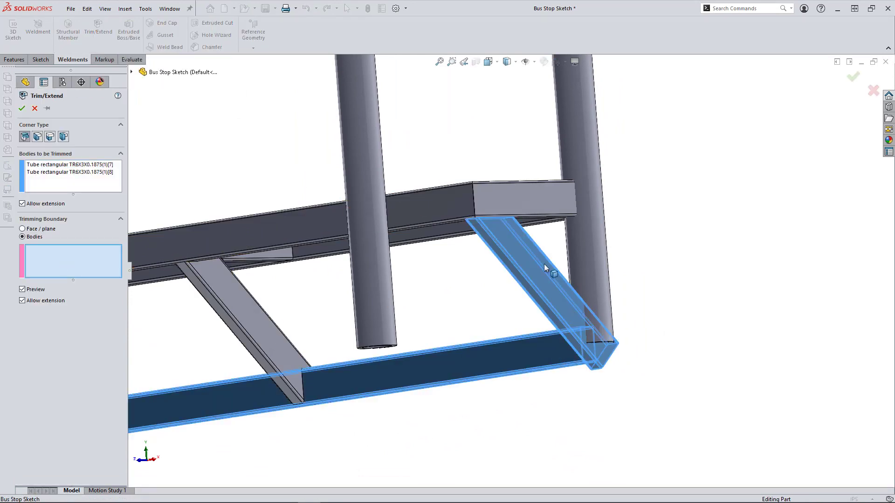
left_click(597, 283)
middle_click_drag(597, 283, 424, 336)
left_click(21, 109)
middle_click_drag(581, 292, 425, 274)
scroll(425, 274, "up", 5)
Make a drawing from the part and place an isometric view on the sheet's right.
key("ctrl+7")
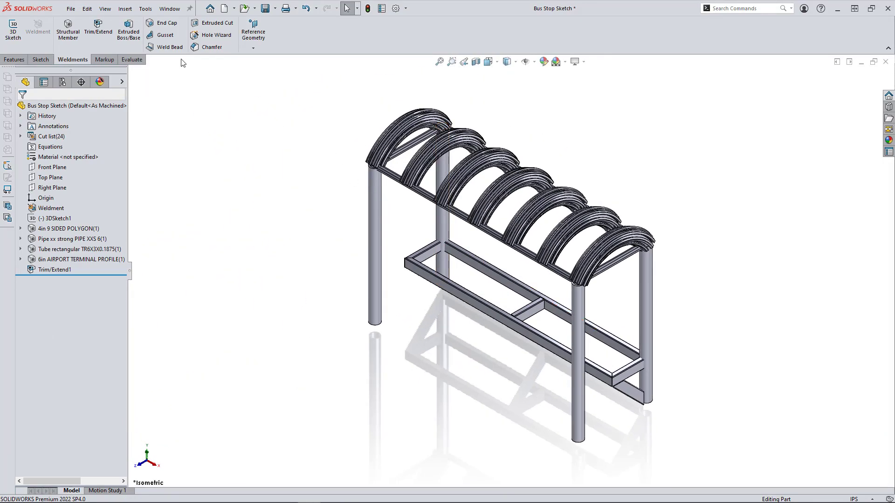
left_click(71, 9)
left_click(93, 85)
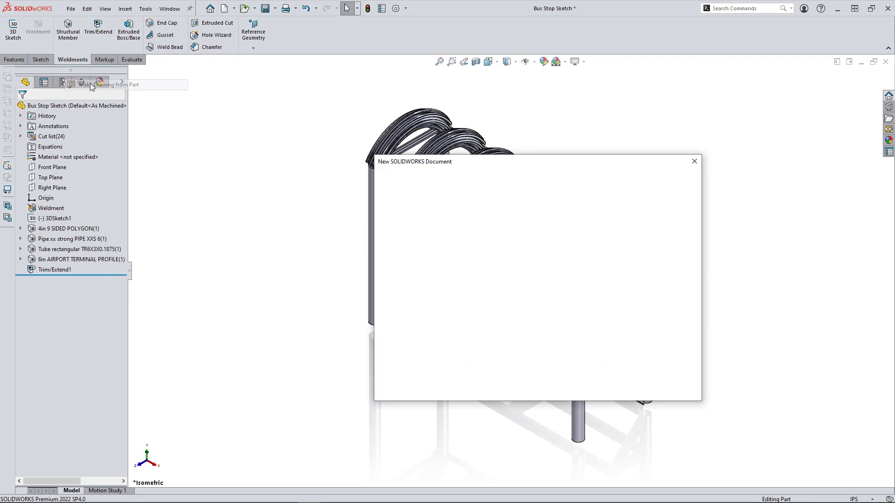
double_click(468, 199)
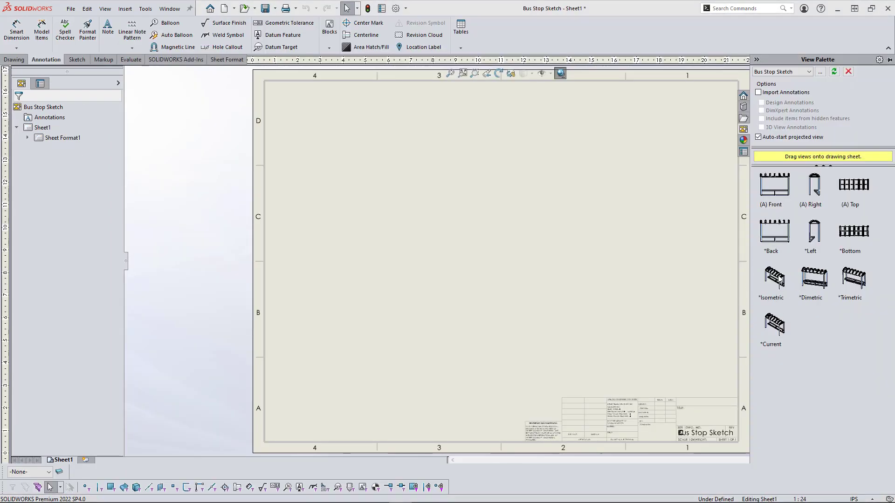
left_click_drag(775, 281, 609, 220)
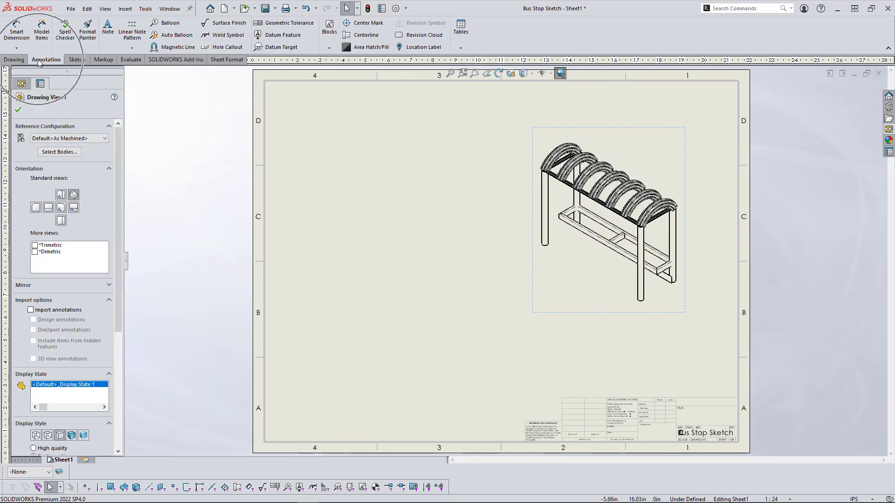
Insert a weldment cut list at the sheet's top-left and enlarge the table.
left_click(459, 31)
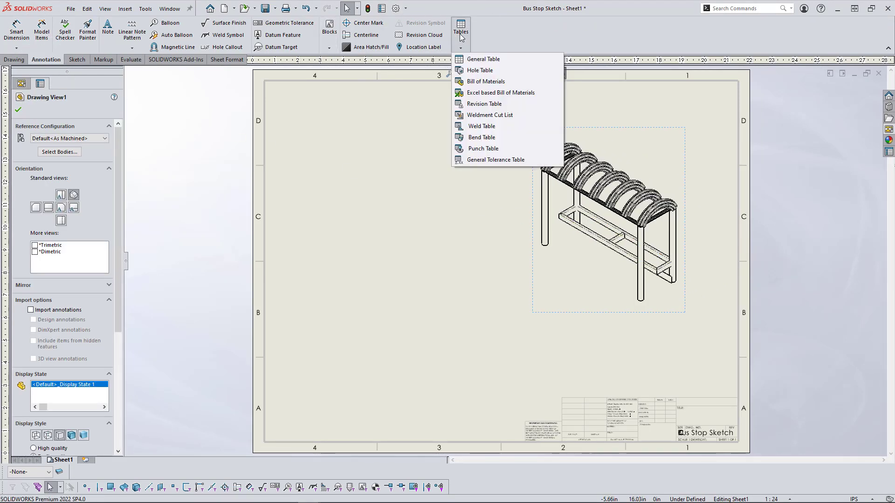
left_click(503, 118)
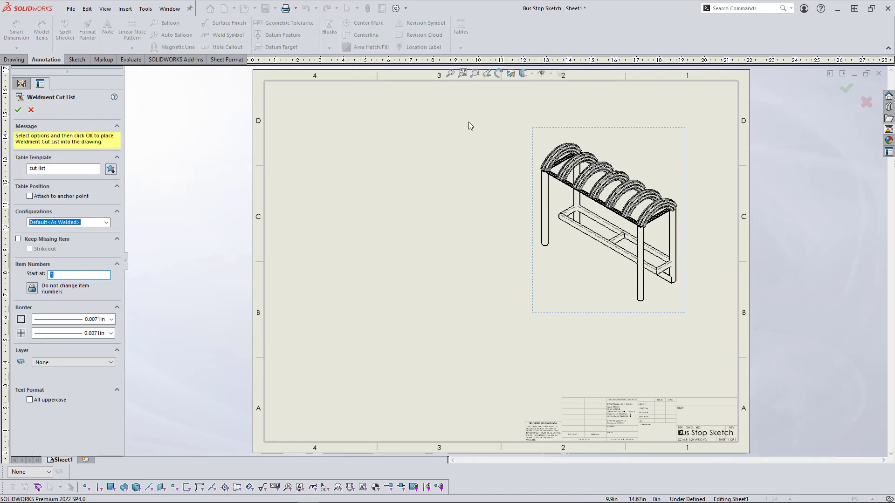
left_click(18, 110)
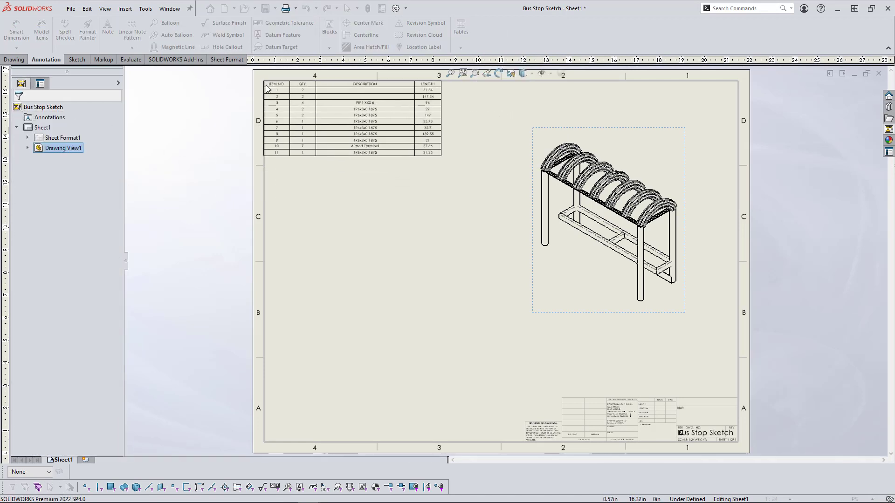
left_click(444, 163)
left_click_drag(443, 167, 499, 238)
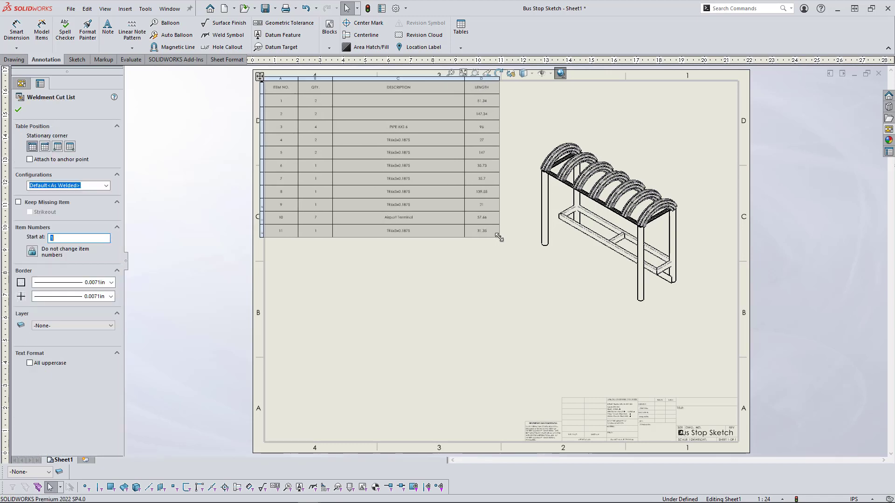
left_click(539, 288)
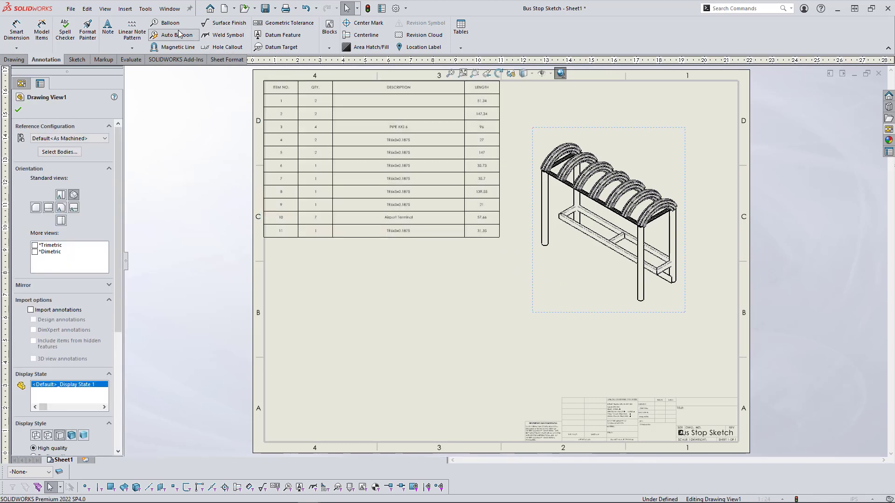
Auto-balloon the isometric view in a circular layout and move balloon 10 upward.
left_click(177, 35)
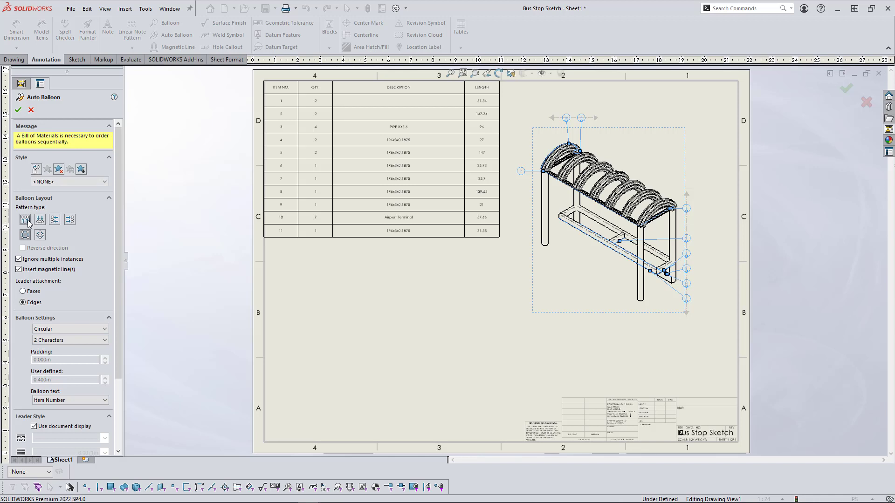
left_click(54, 220)
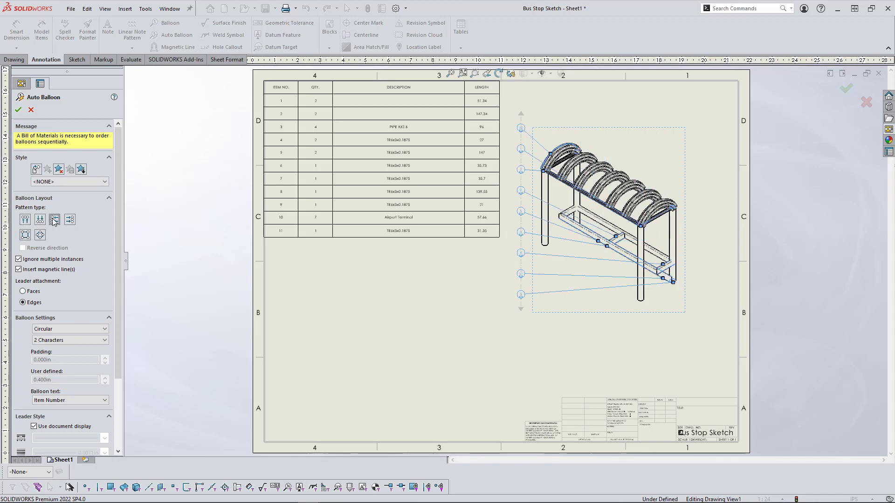
left_click(41, 235)
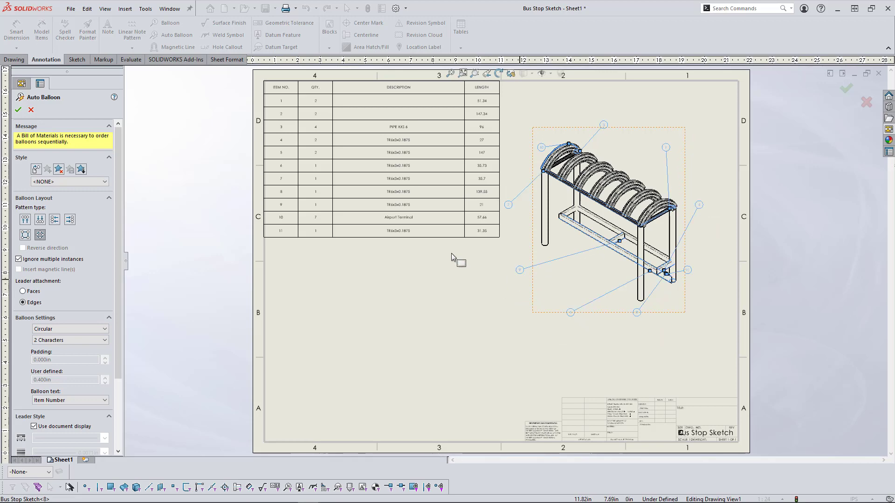
key("Return")
left_click_drag(542, 148, 548, 125)
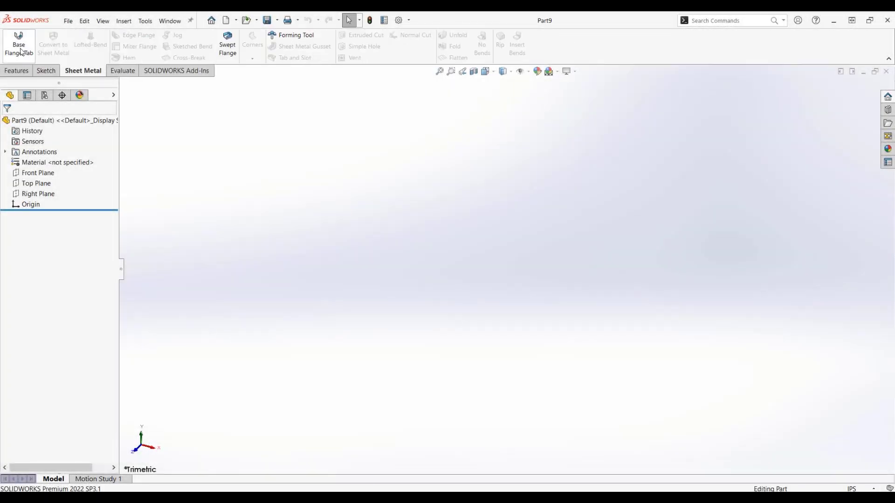
Sketch a base flange rectangle on the Top Plane starting from the origin.
left_click(18, 48)
left_click(337, 275)
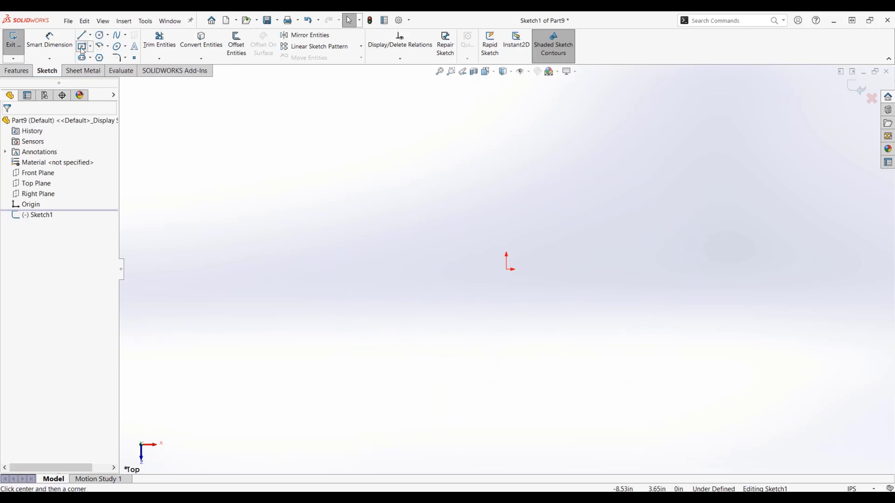
left_click(82, 46)
left_click(507, 269)
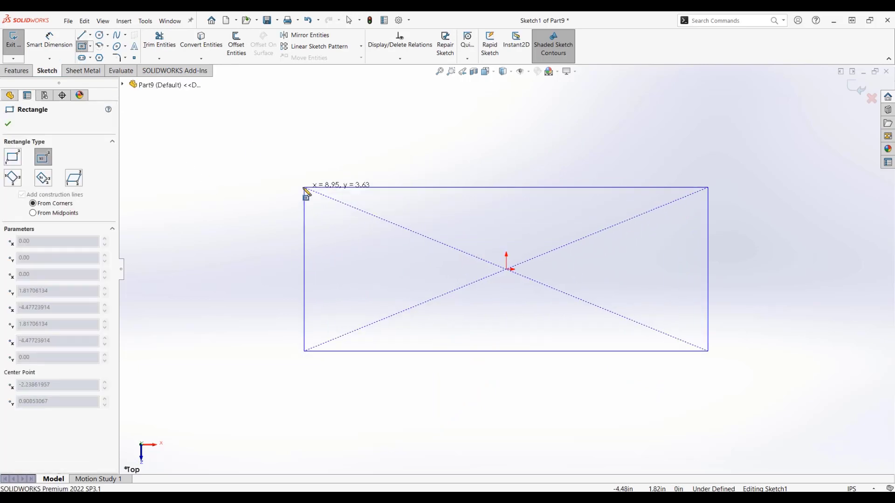
left_click(303, 187)
Dimension the rectangle 4 in tall and 12 in wide, then exit the sketch.
left_click(50, 44)
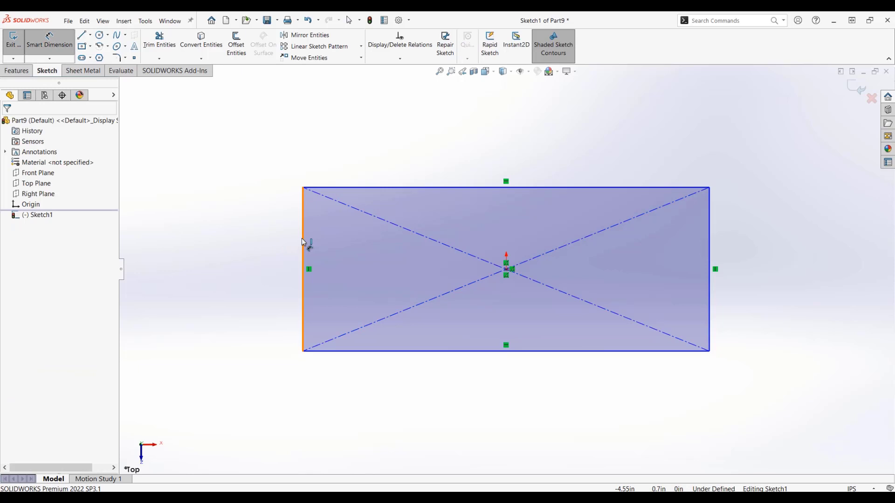
left_click(303, 244)
left_click(257, 246)
type("4")
key("Return")
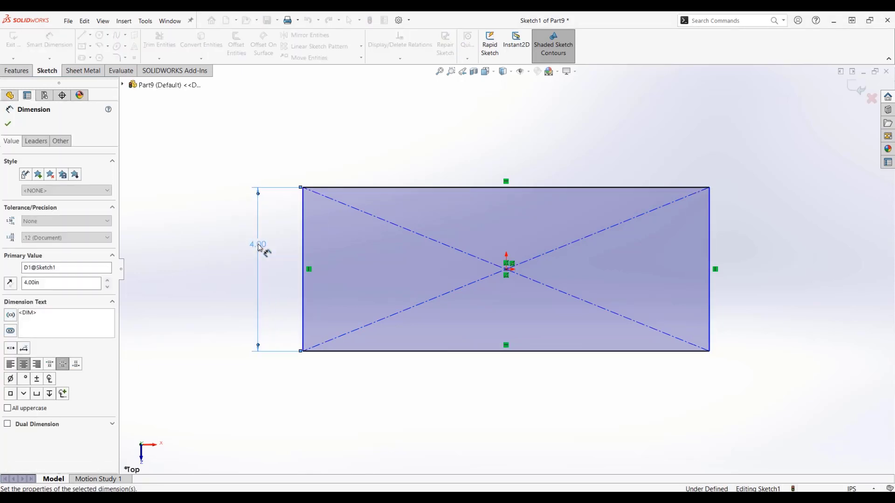
left_click(397, 188)
left_click(394, 154)
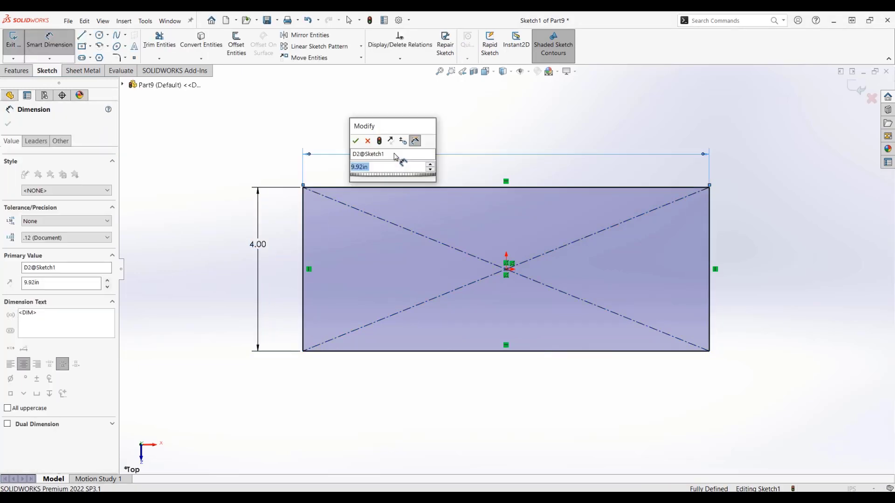
type("12")
key("Return")
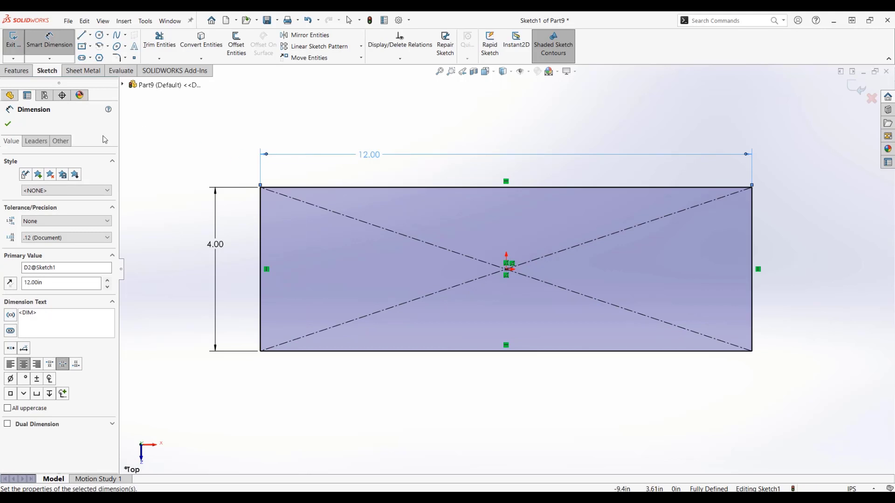
left_click(17, 45)
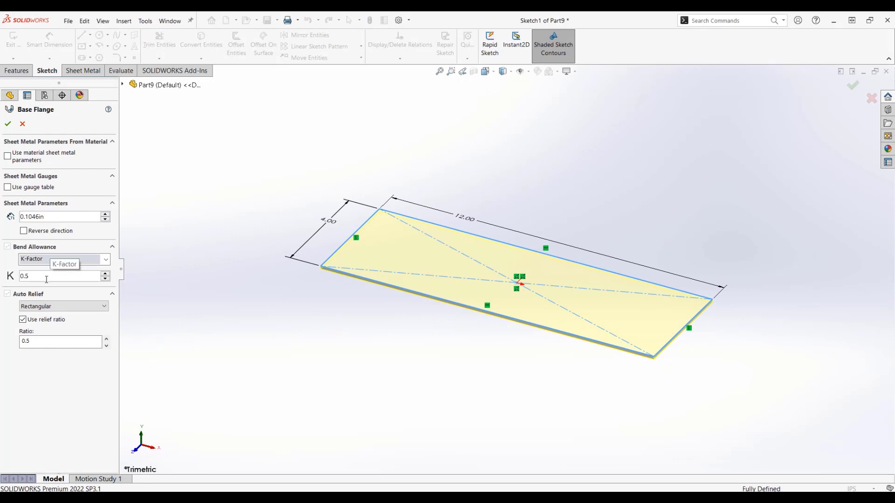
Make the base flange use the SAMPLE TABLE - STEEL - ENGLISH gauge table.
left_click(7, 188)
left_click(96, 201)
left_click(56, 271)
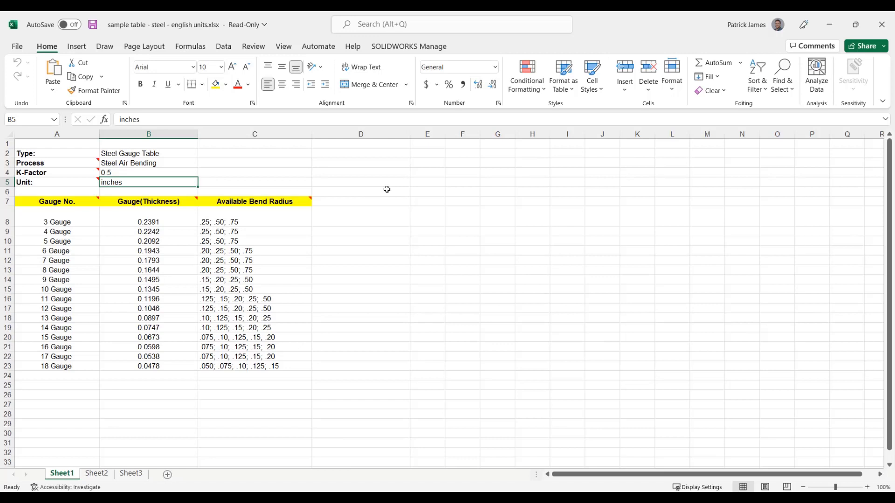
Build the base flange at 12 Gauge with a 0.13in bend radius.
left_click(829, 25)
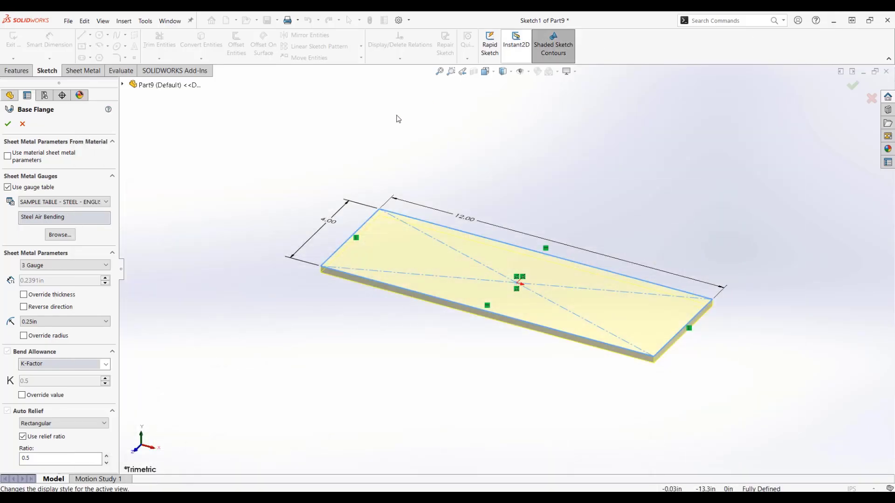
left_click(106, 266)
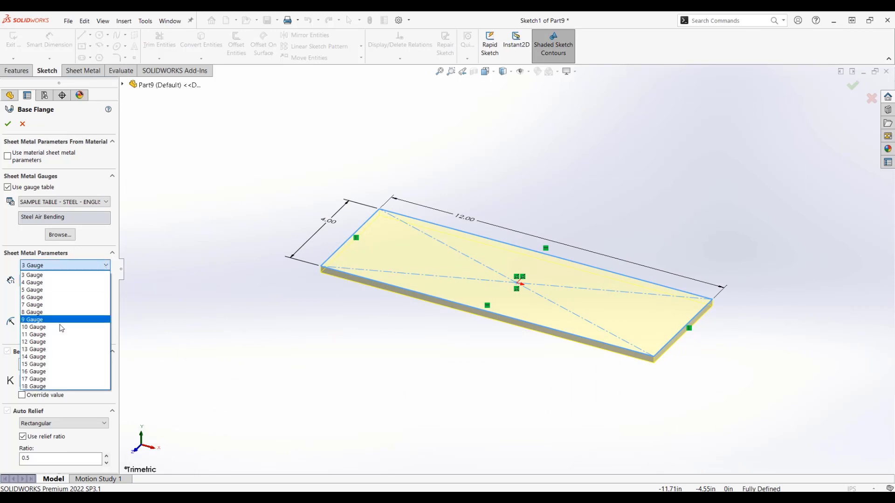
left_click(53, 344)
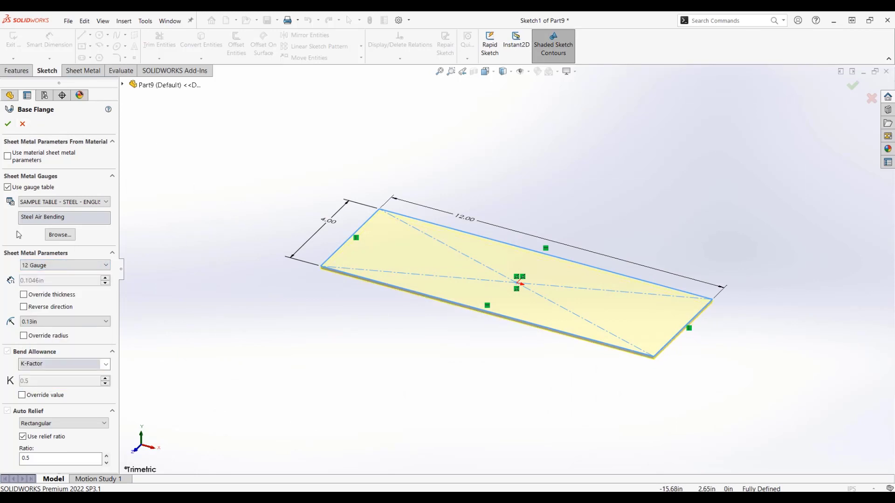
left_click(54, 322)
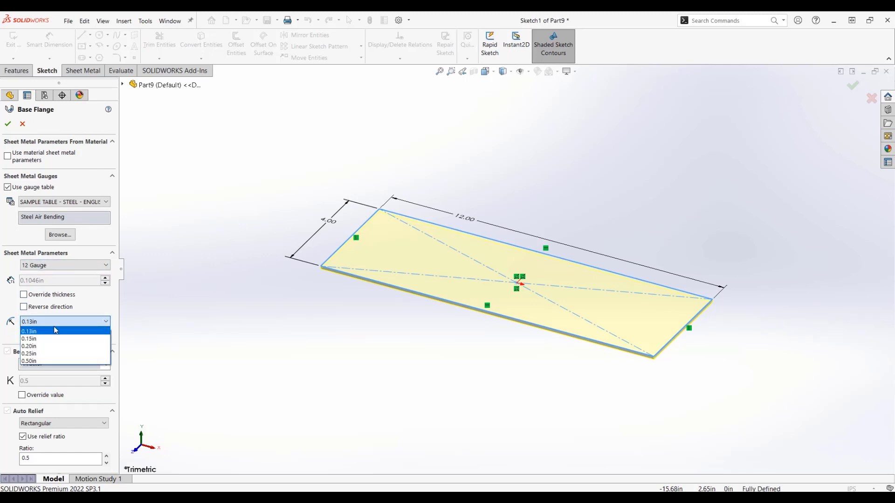
left_click(52, 332)
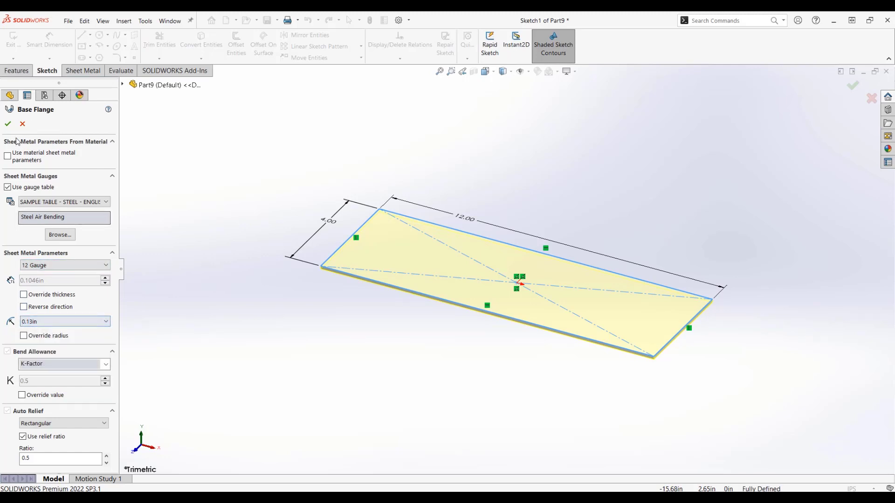
left_click(5, 125)
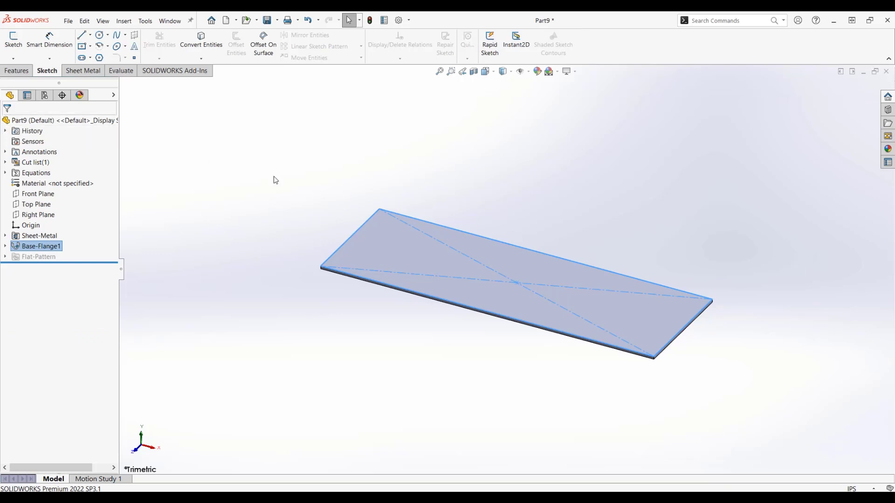
Add a 4 in edge flange along the plate's back long edge.
left_click(83, 70)
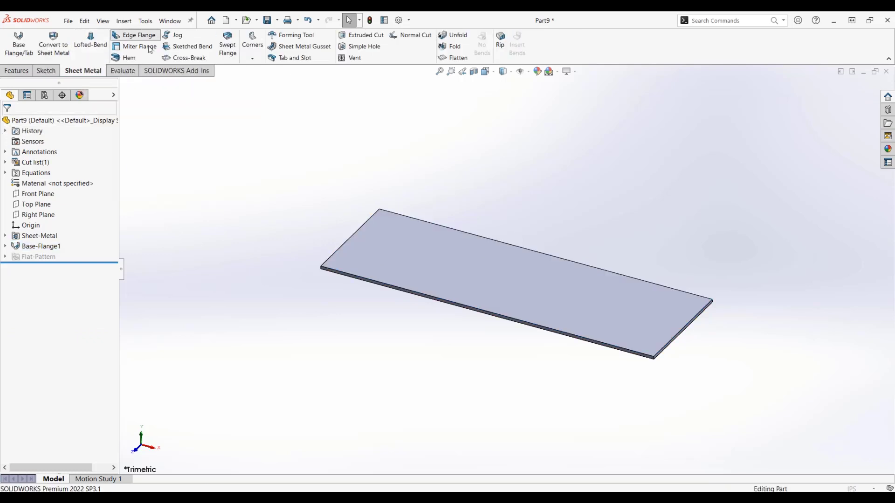
left_click(135, 35)
left_click(486, 239)
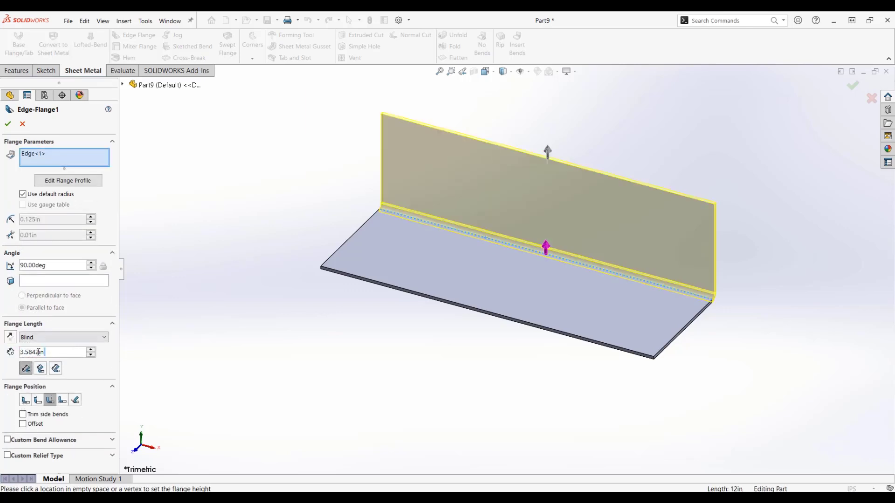
type("4")
key("Return")
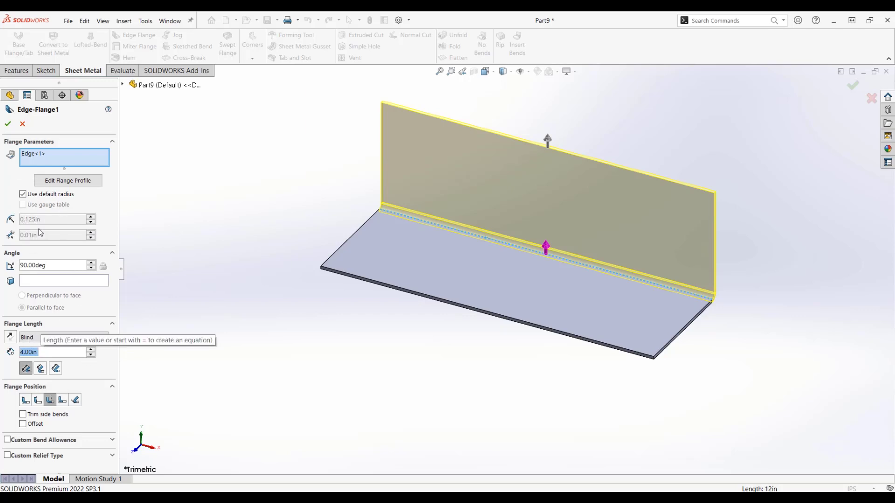
left_click(7, 124)
left_click(133, 37)
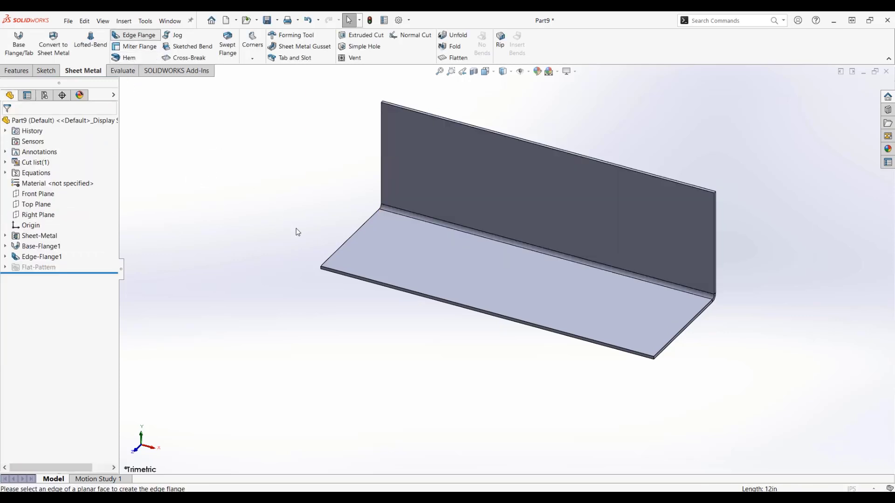
Set a downward 2 in edge flange on the plate's front edge.
left_click(431, 299)
left_click(425, 365)
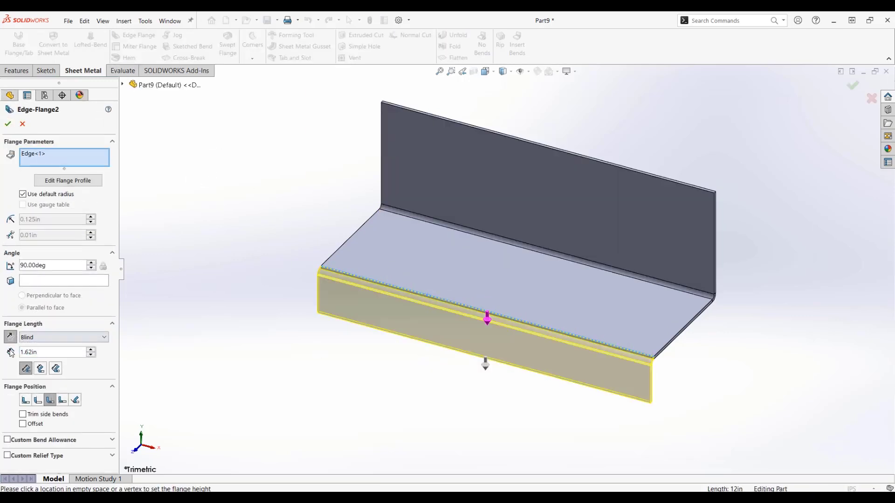
type("2")
key("Return")
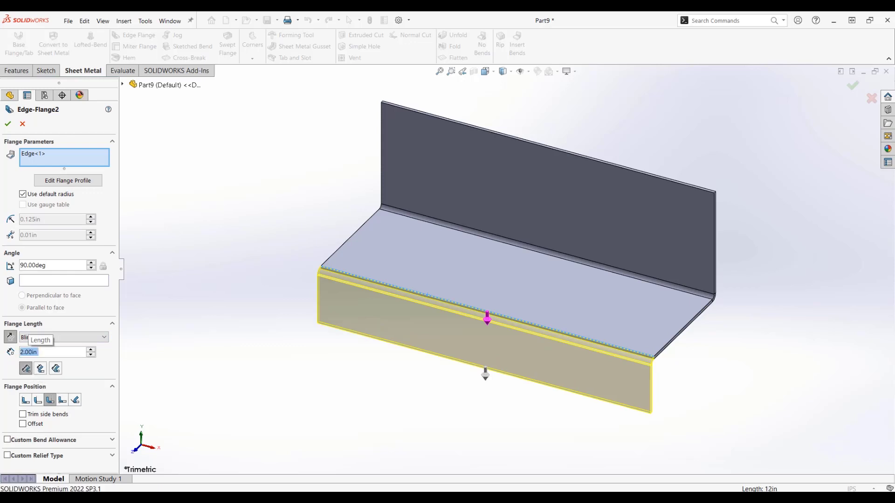
middle_click_drag(553, 334, 505, 345)
scroll(496, 313, "down", 5)
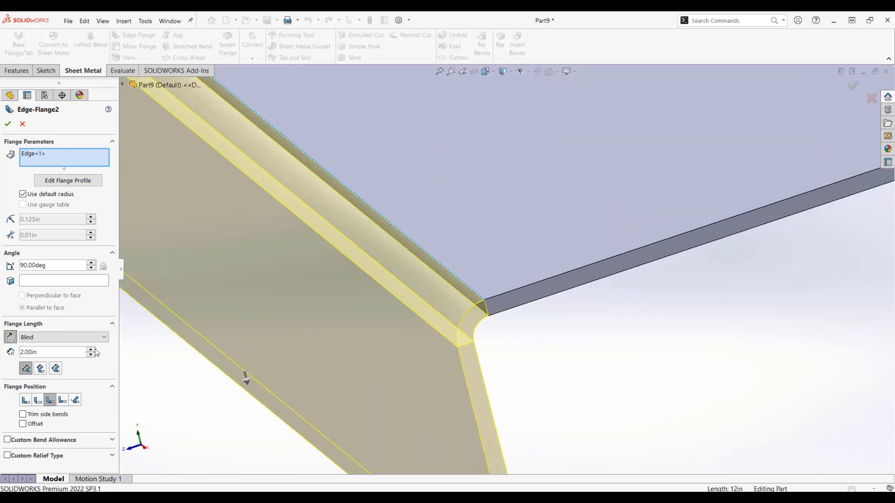
Adjust the front flange's position, accept it, and inspect the part from new angles.
left_click(41, 404)
left_click(25, 400)
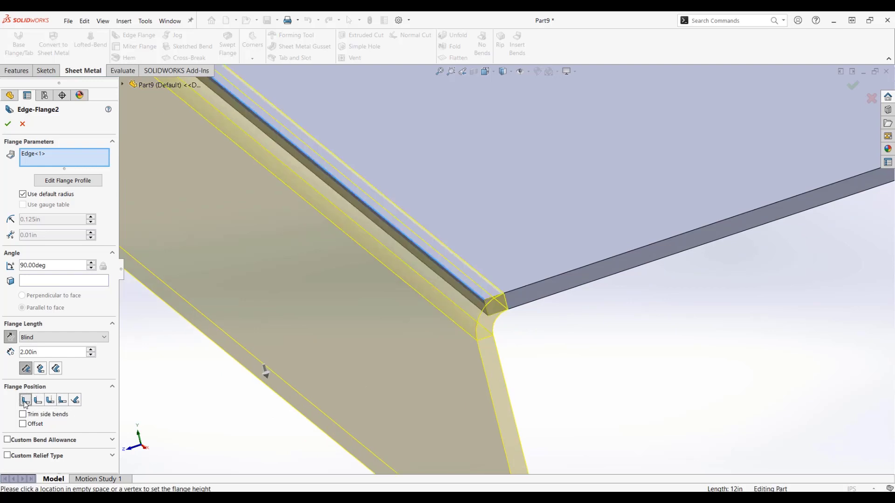
middle_click_drag(444, 316, 345, 190)
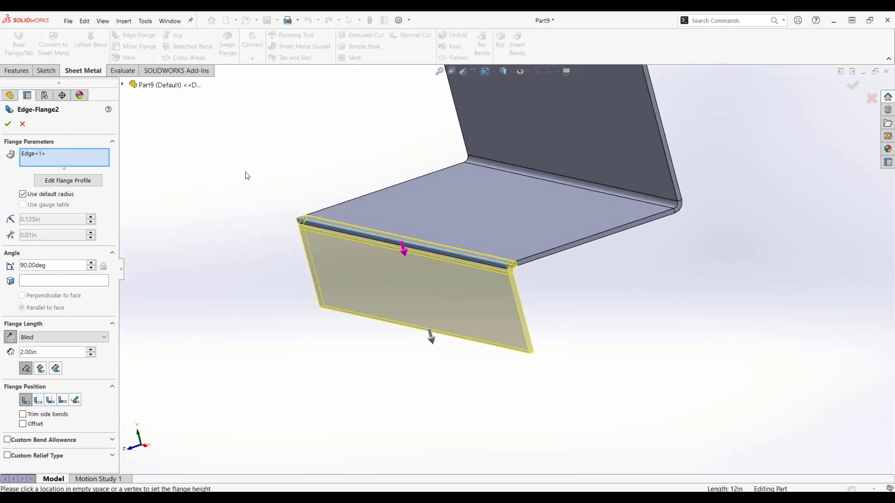
left_click(8, 124)
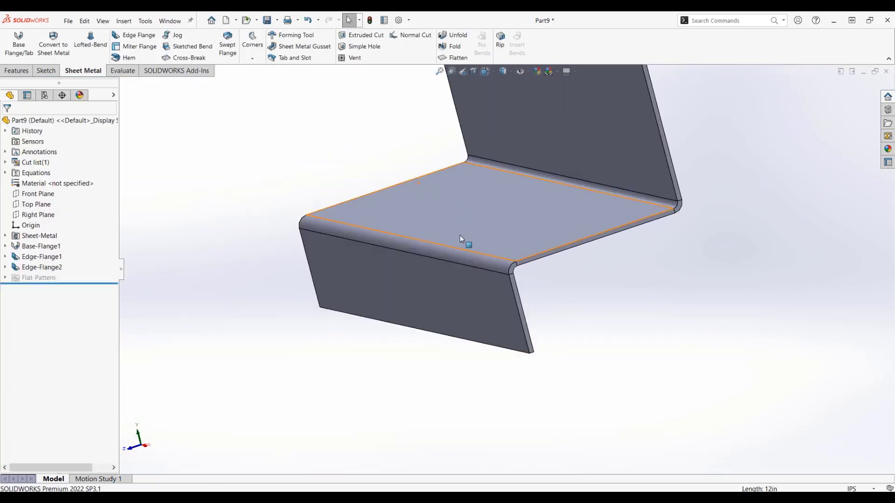
scroll(459, 235, "up", 3)
middle_click_drag(447, 225, 515, 226)
scroll(540, 225, "up", 2)
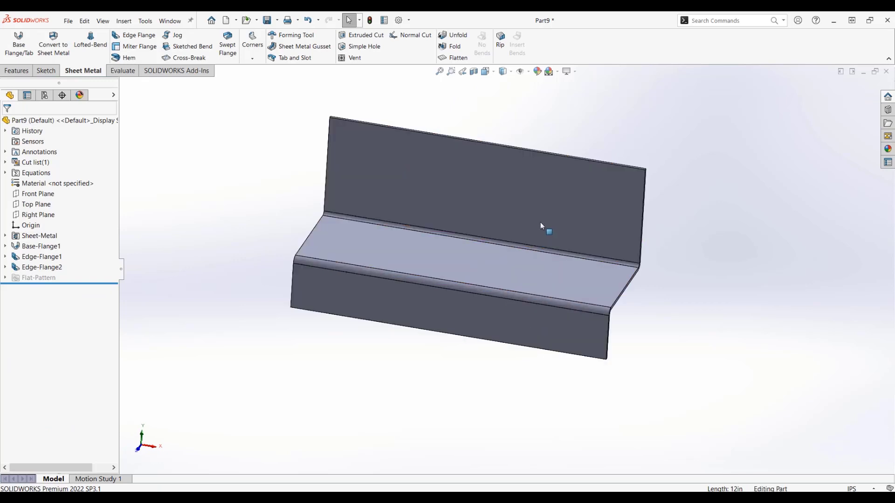
scroll(375, 212, "up", 3)
scroll(378, 217, "up", 2)
middle_click_drag(378, 218, 401, 215)
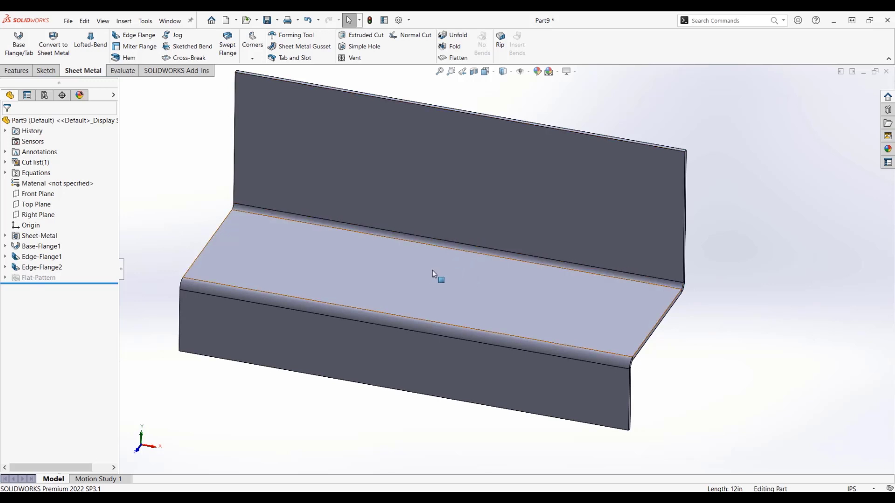
Unfold all bends with the seat face fixed, then select the flat centre face.
left_click(418, 271)
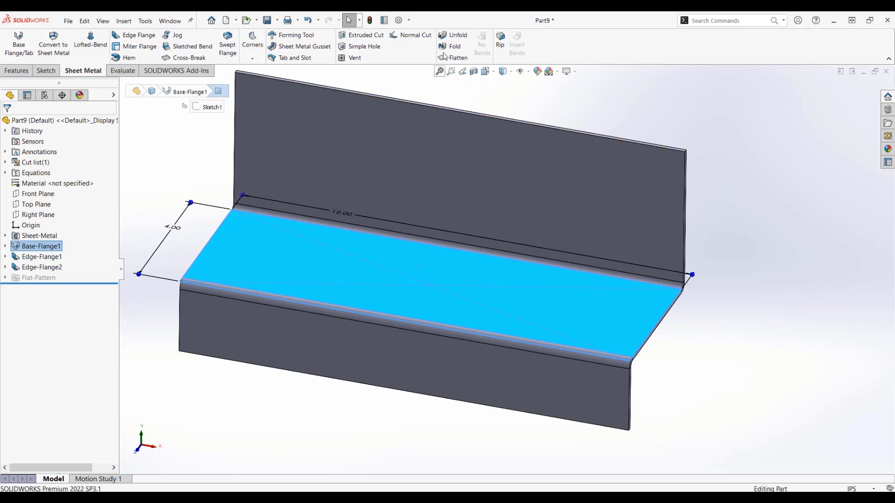
left_click(452, 39)
left_click(73, 219)
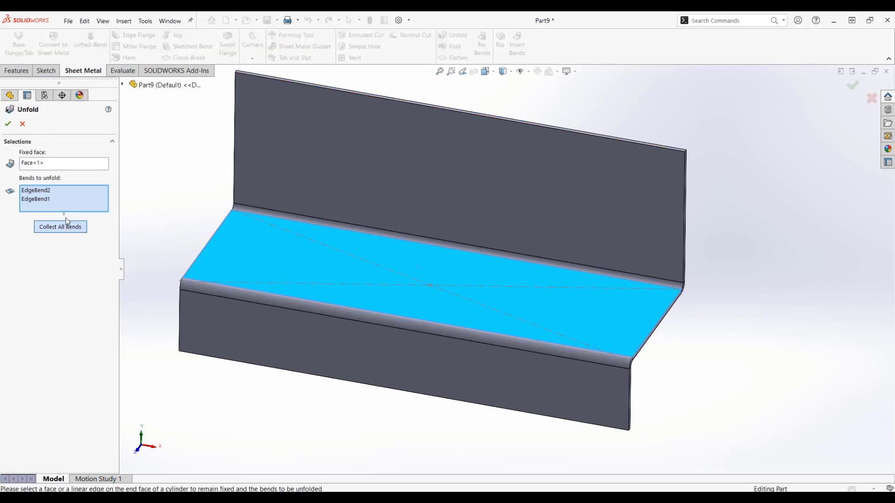
left_click(7, 125)
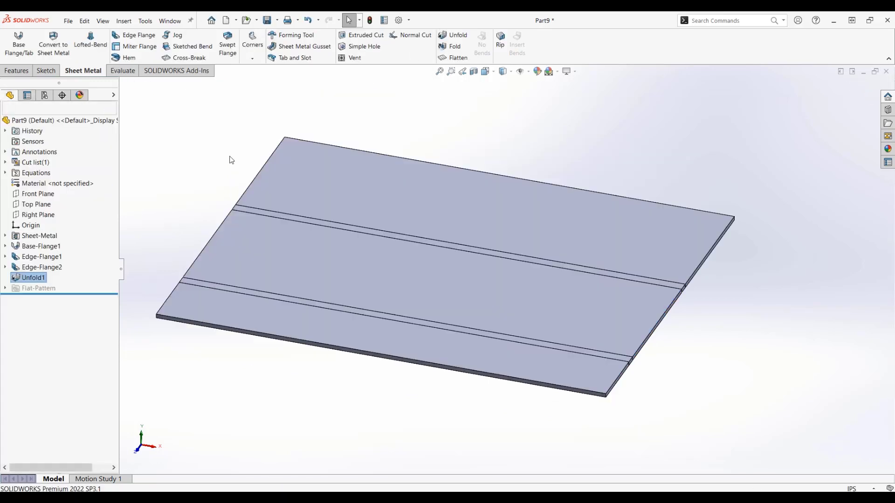
middle_click_drag(372, 243, 333, 281)
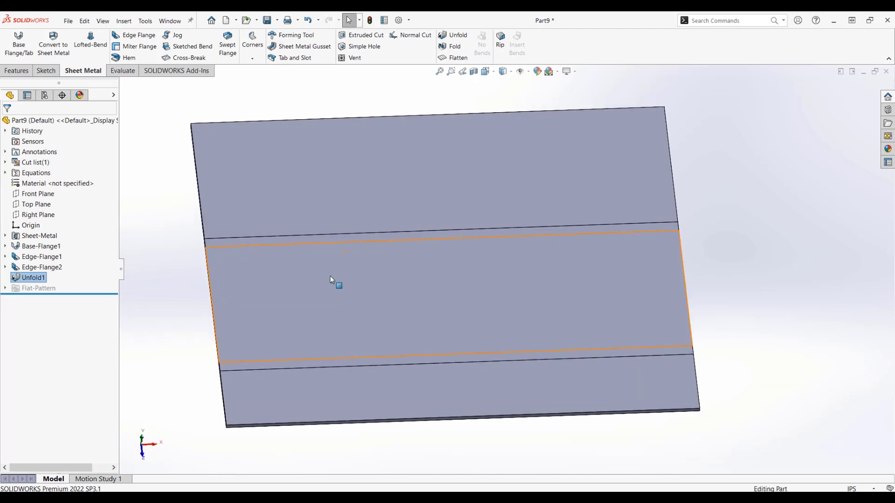
left_click(326, 286)
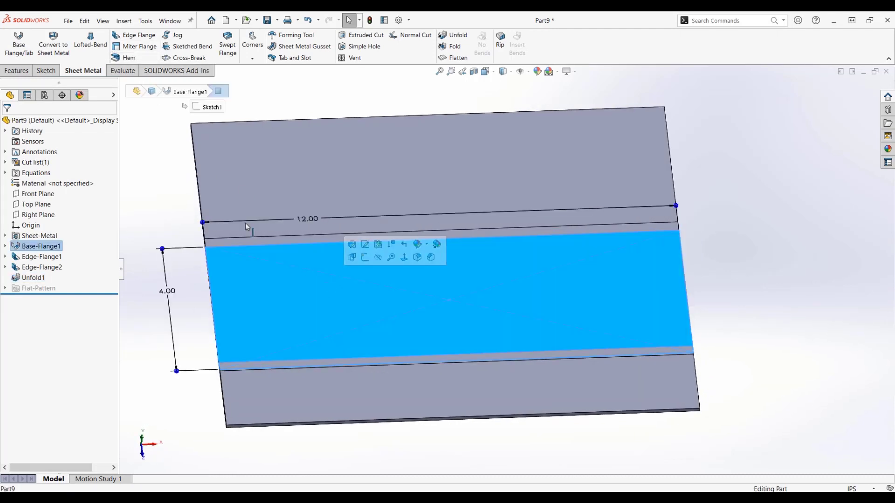
Cut a Through All centre rectangle straddling the upper bend line of the flat plate.
left_click(46, 71)
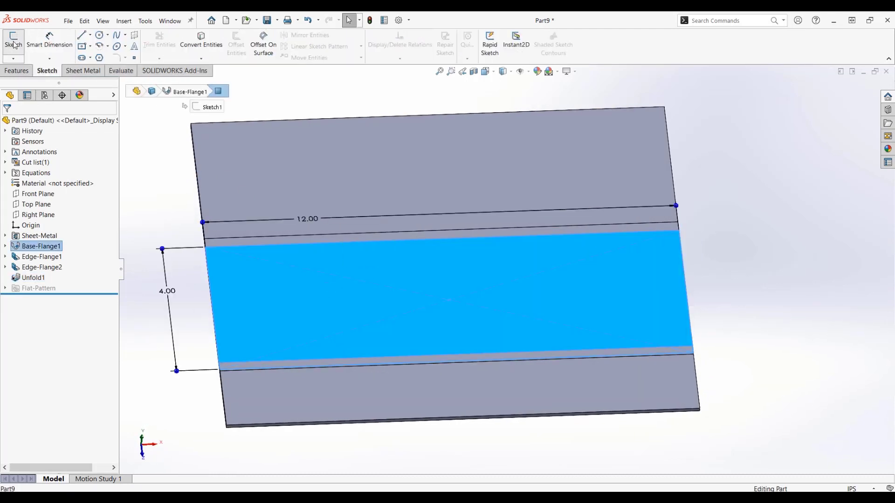
left_click(13, 42)
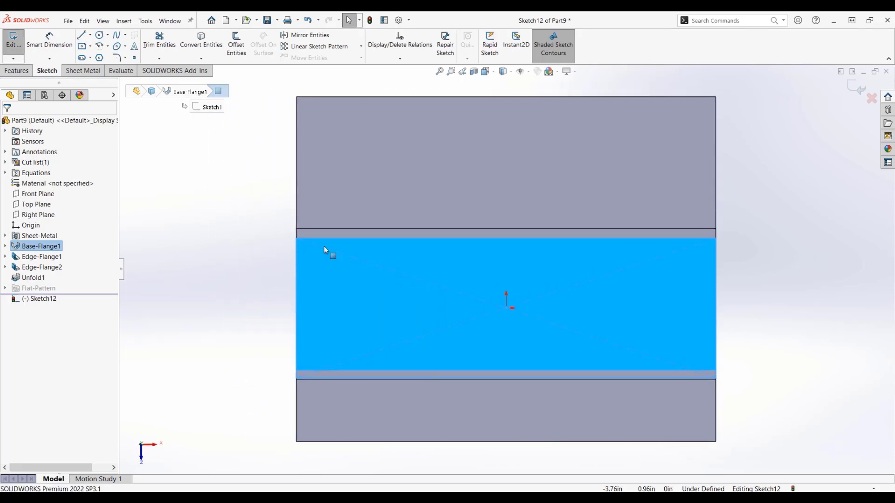
left_click(83, 48)
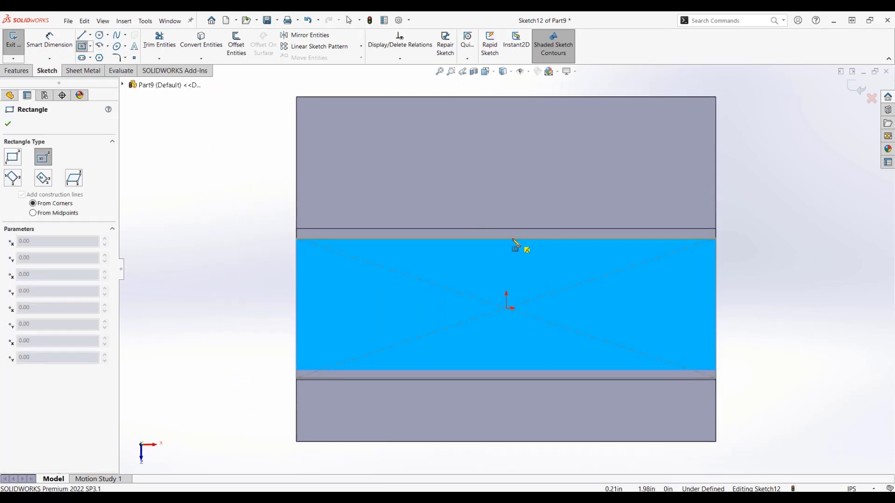
left_click(506, 233)
left_click(470, 205)
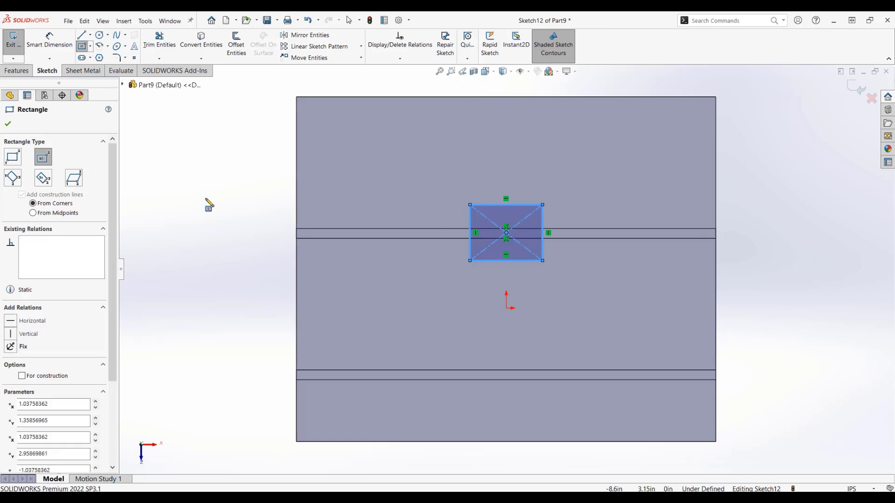
left_click(17, 70)
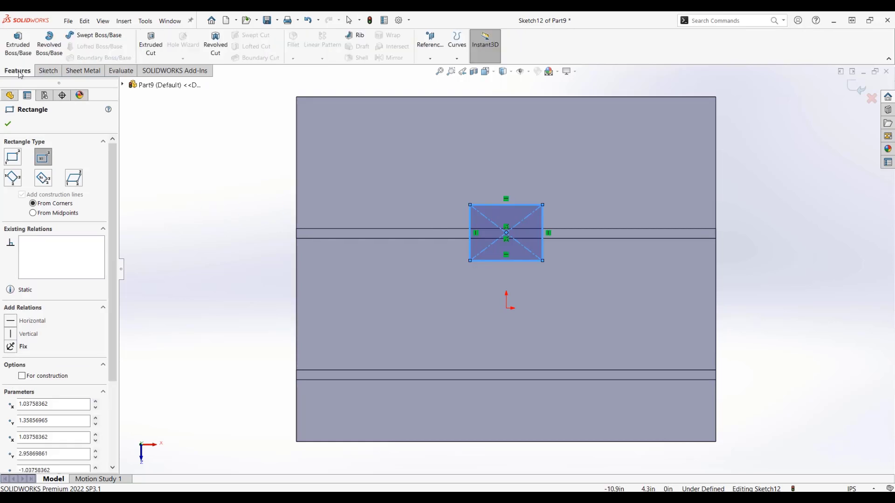
left_click(149, 44)
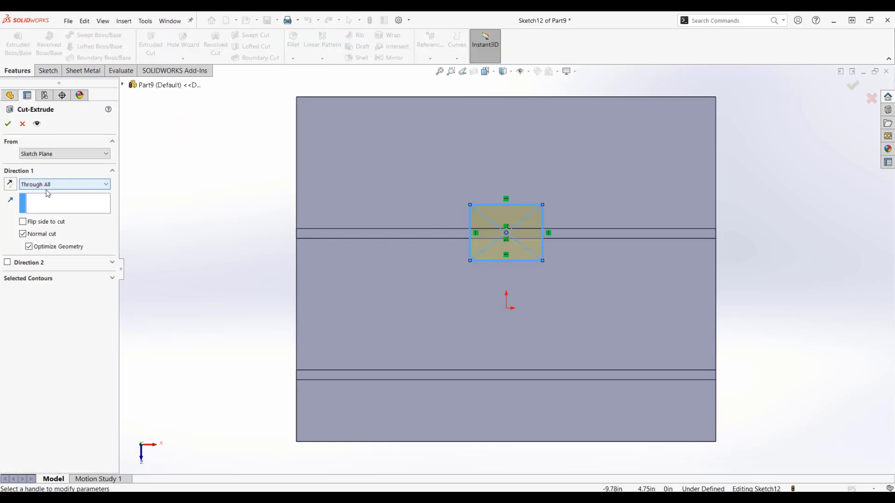
left_click(8, 123)
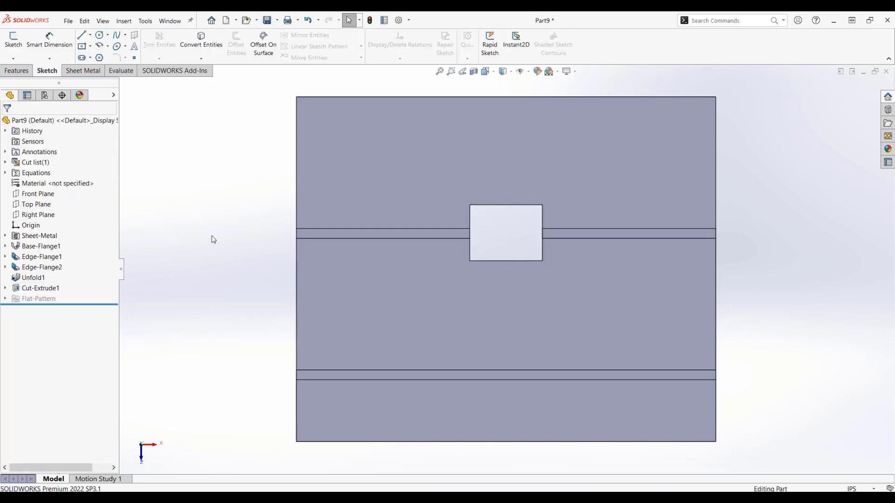
Refold all bends with Fold and view the part in isometric.
left_click(83, 70)
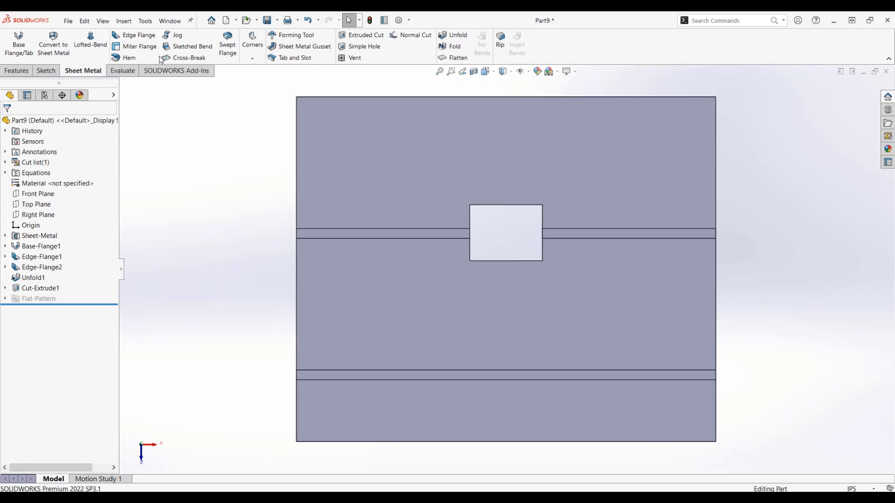
left_click(456, 47)
left_click(60, 227)
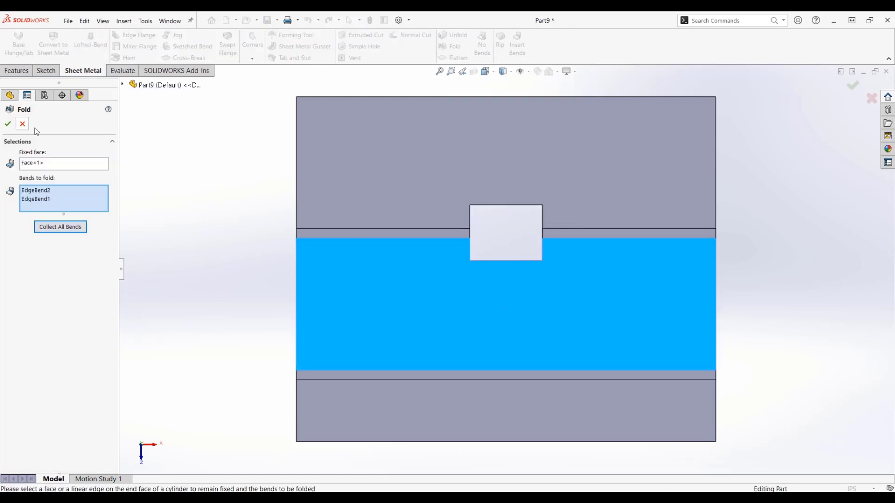
left_click(8, 124)
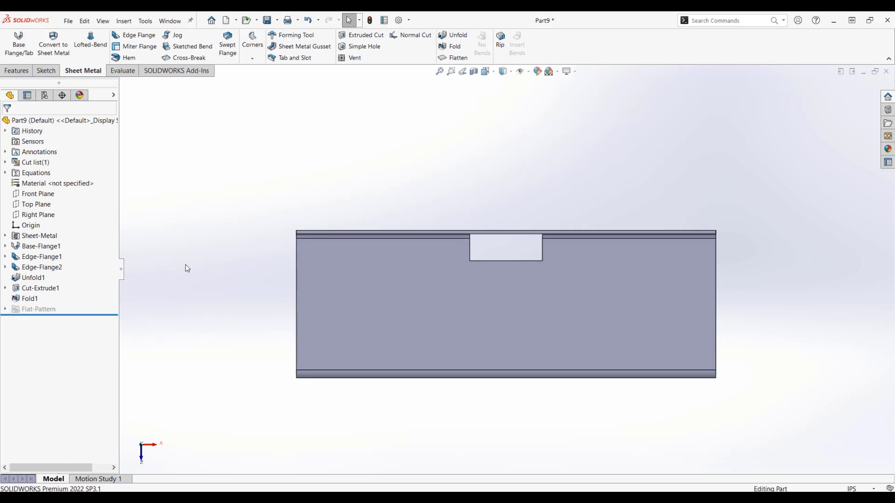
key("ctrl+7")
scroll(540, 250, "down", 3)
scroll(488, 310, "down", 3)
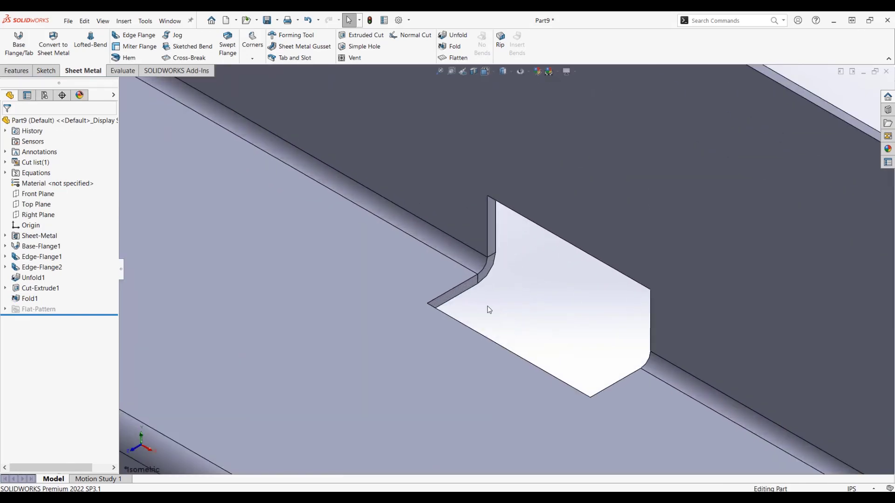
scroll(493, 289, "down", 4)
scroll(510, 181, "up", 3)
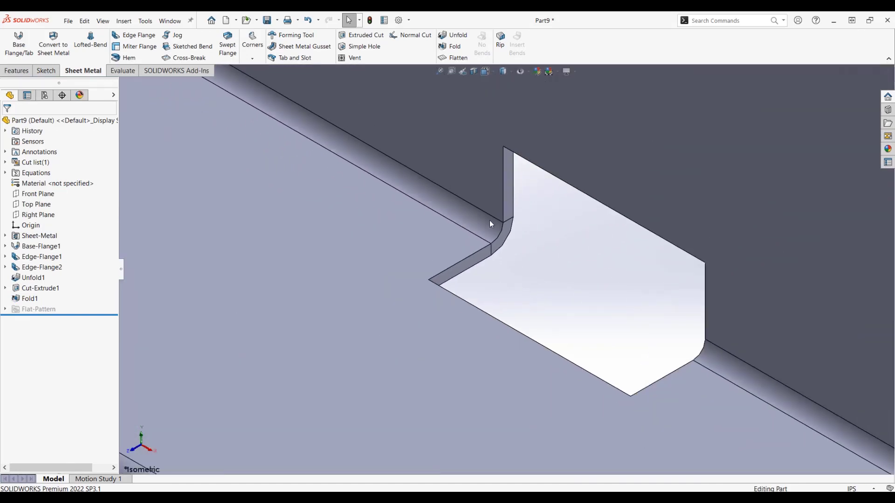
scroll(490, 224, "up", 3)
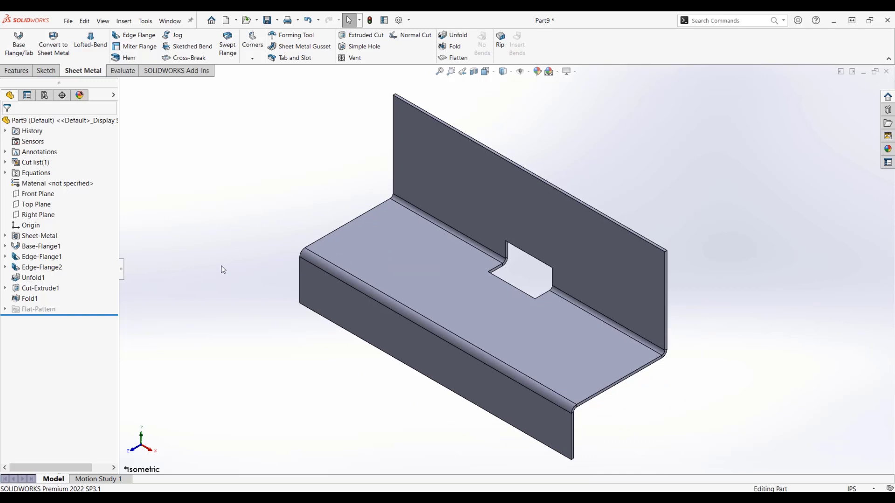
Save the part as bench.SLDPRT, replacing the existing bench file.
key("ctrl+s")
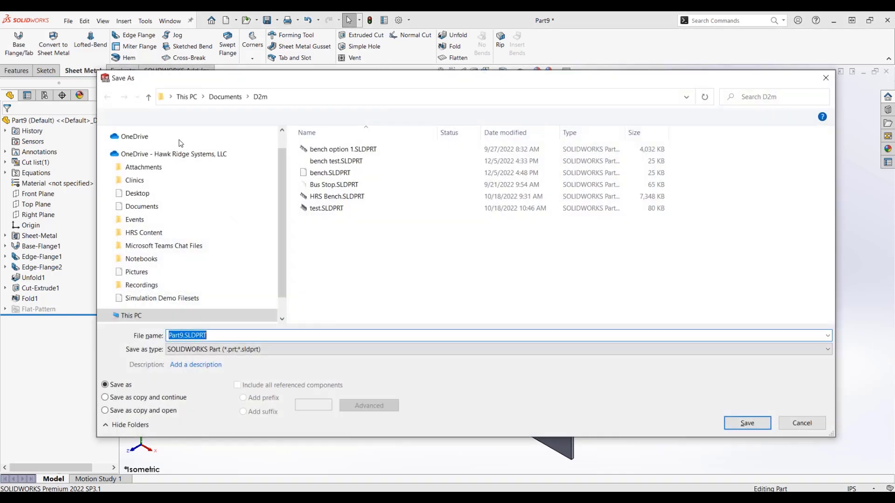
type("bench")
left_click(755, 427)
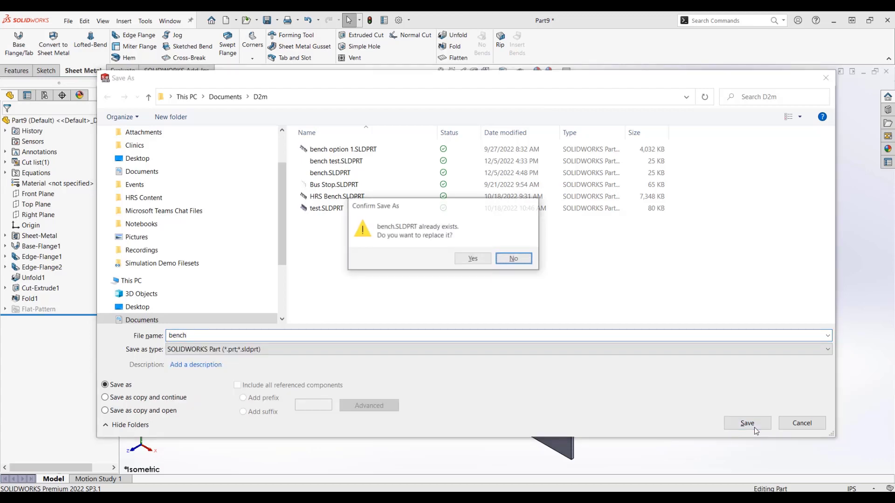
left_click(483, 258)
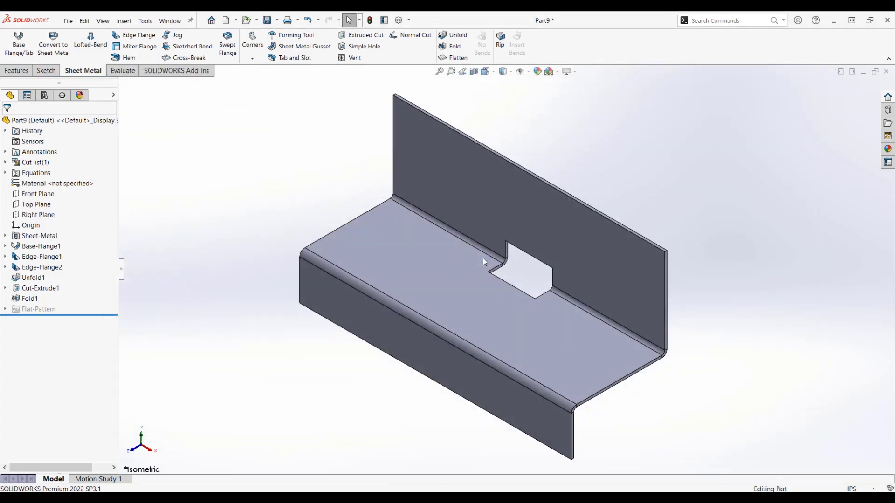
Preview the flat pattern, refold the part, save it, and start a drawing from it.
left_click(451, 59)
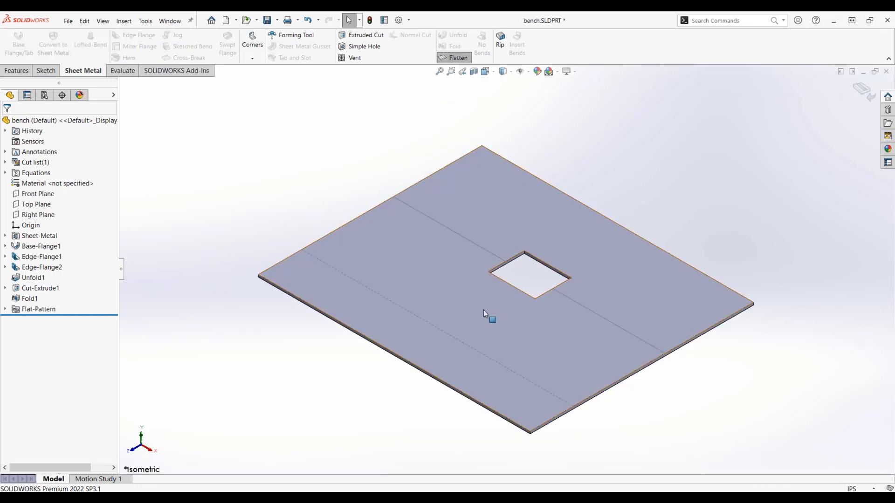
middle_click_drag(483, 309, 463, 127)
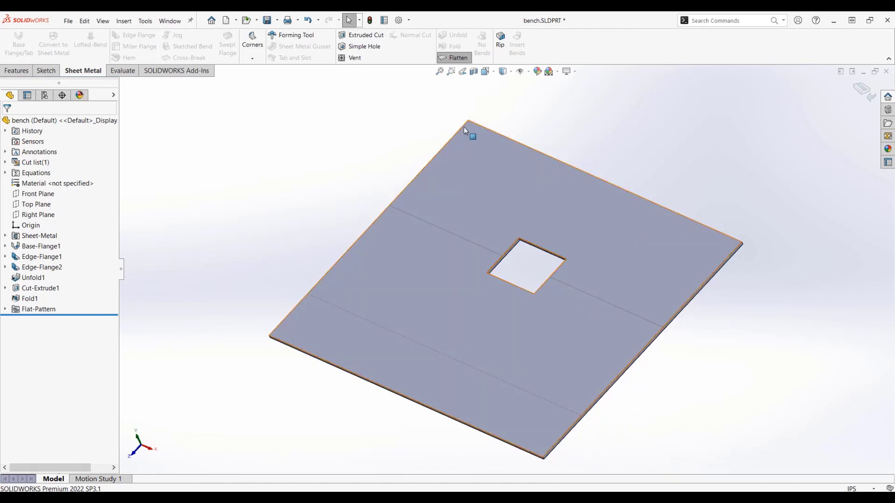
left_click(447, 58)
key("ctrl+s")
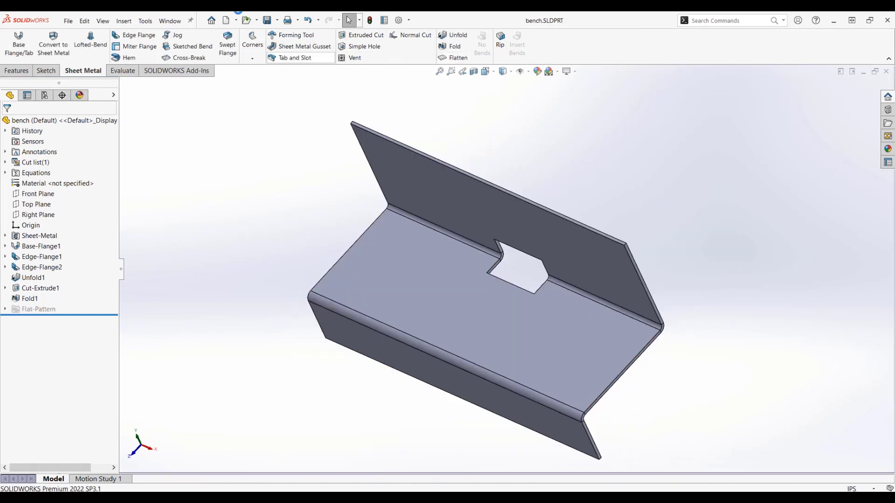
left_click(236, 21)
Create an A (ANSI) Landscape drawing and place the Flat pattern view on the sheet.
left_click(261, 43)
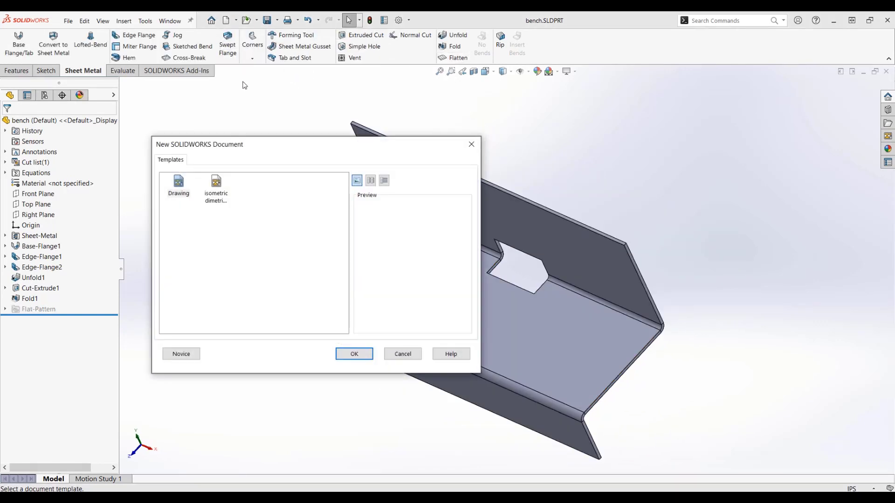
left_click(352, 357)
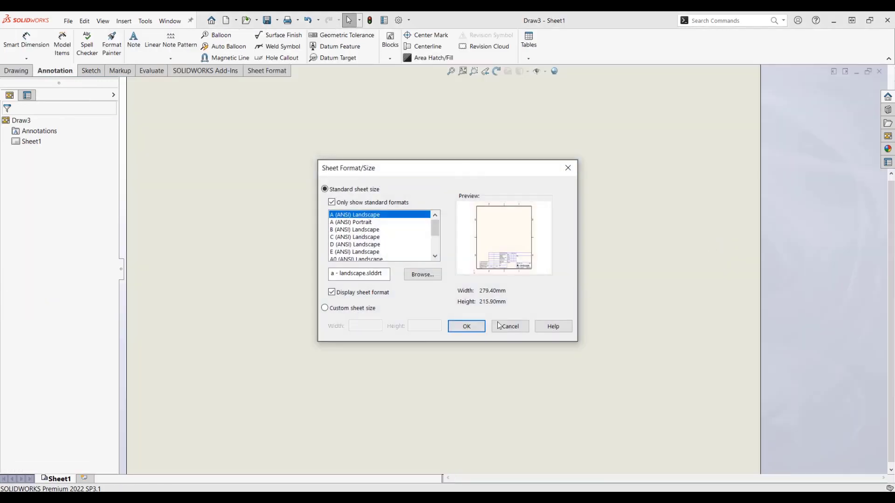
left_click(465, 327)
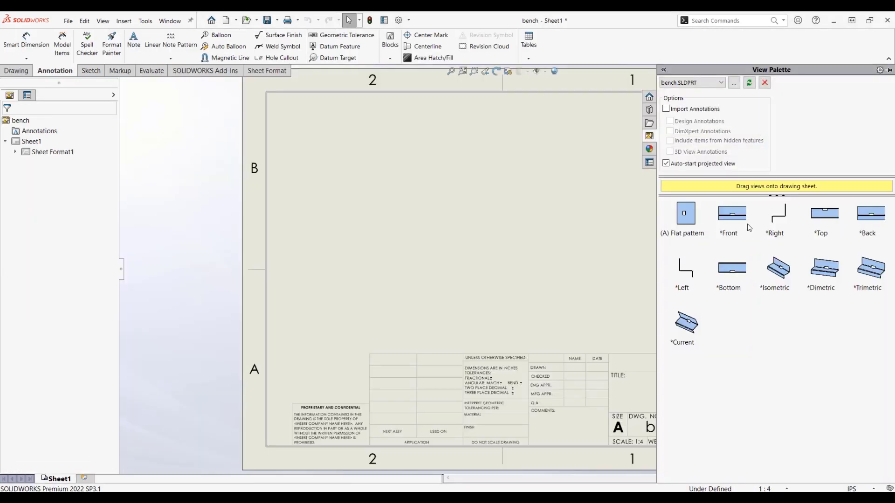
mouse_move(685, 213)
left_mouse_down()
mouse_move(539, 234)
mouse_move(461, 231)
left_mouse_up()
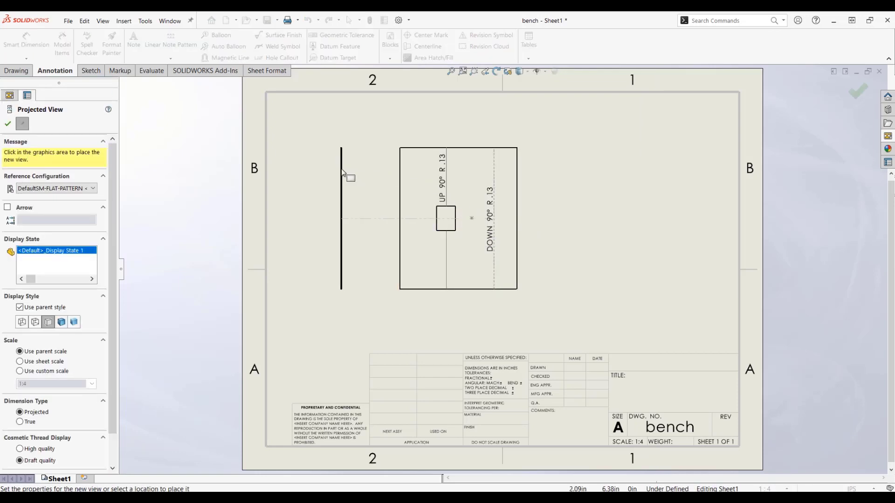
key("Escape")
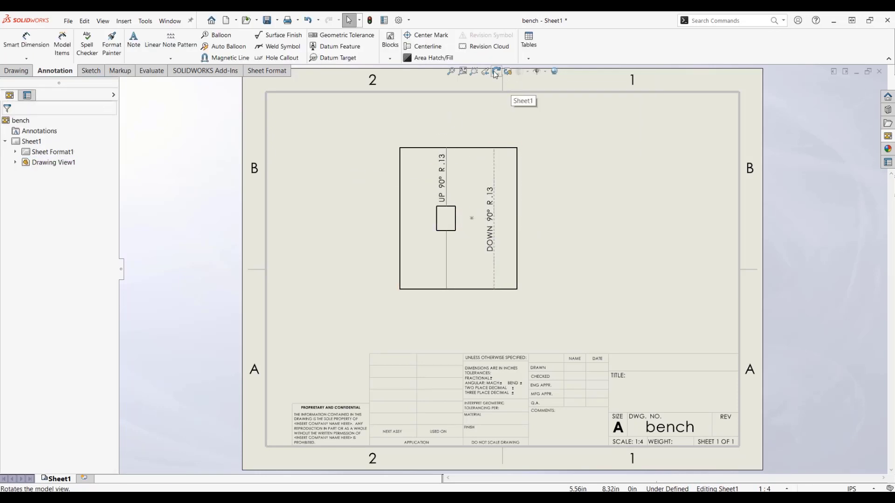
Rotate the flat pattern view by -90° so the bend notes read horizontally.
left_click(478, 144)
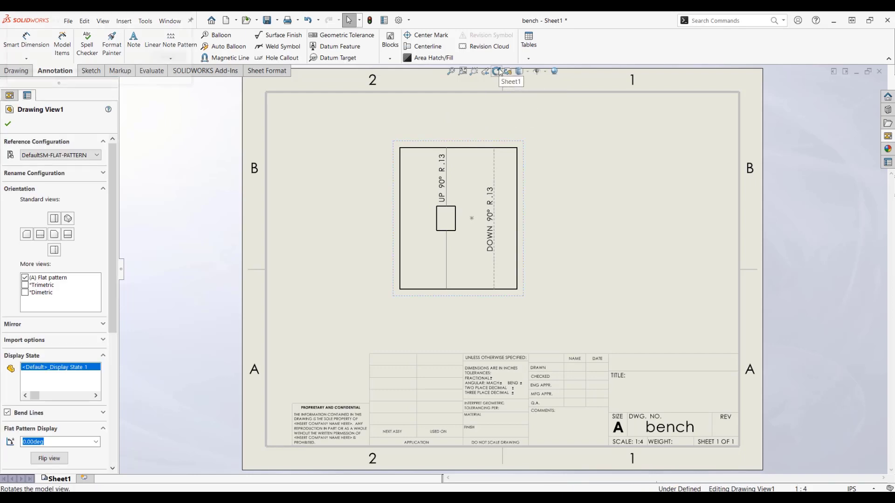
left_click(496, 71)
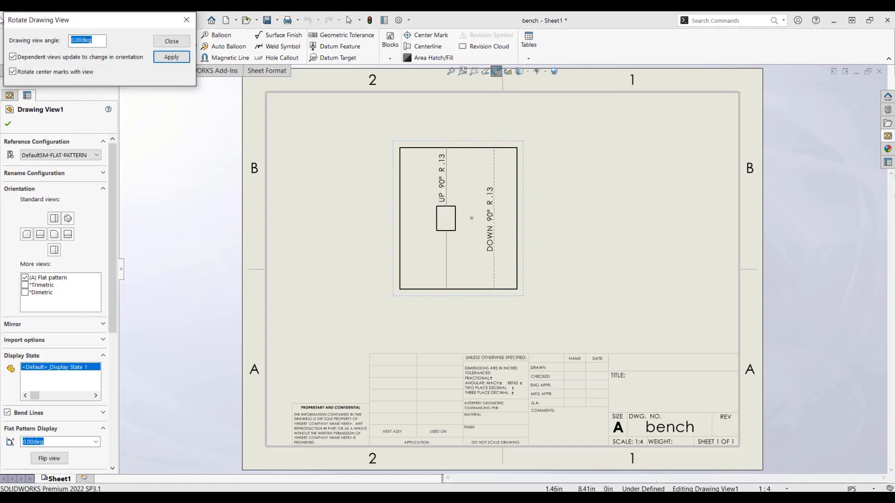
type("-90")
key("Return")
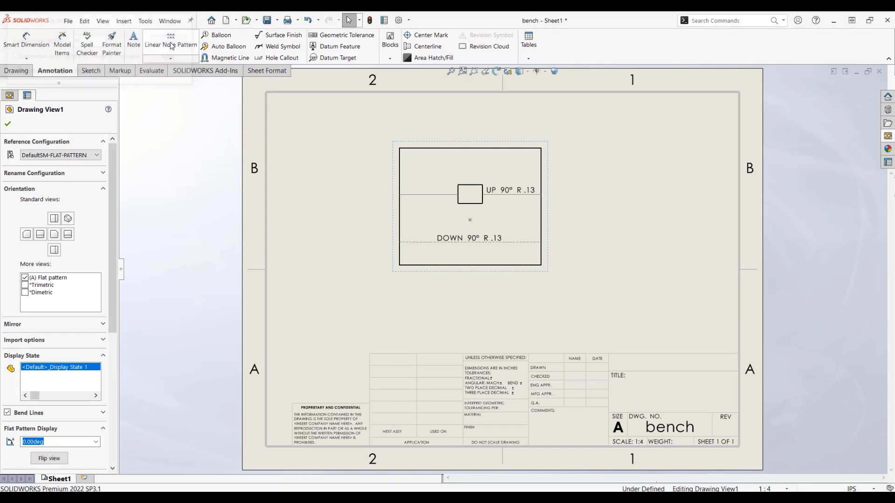
left_click(169, 42)
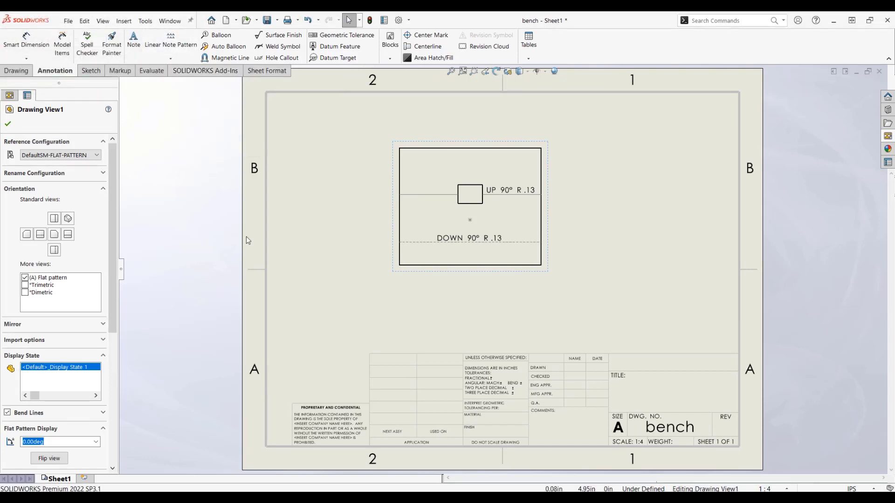